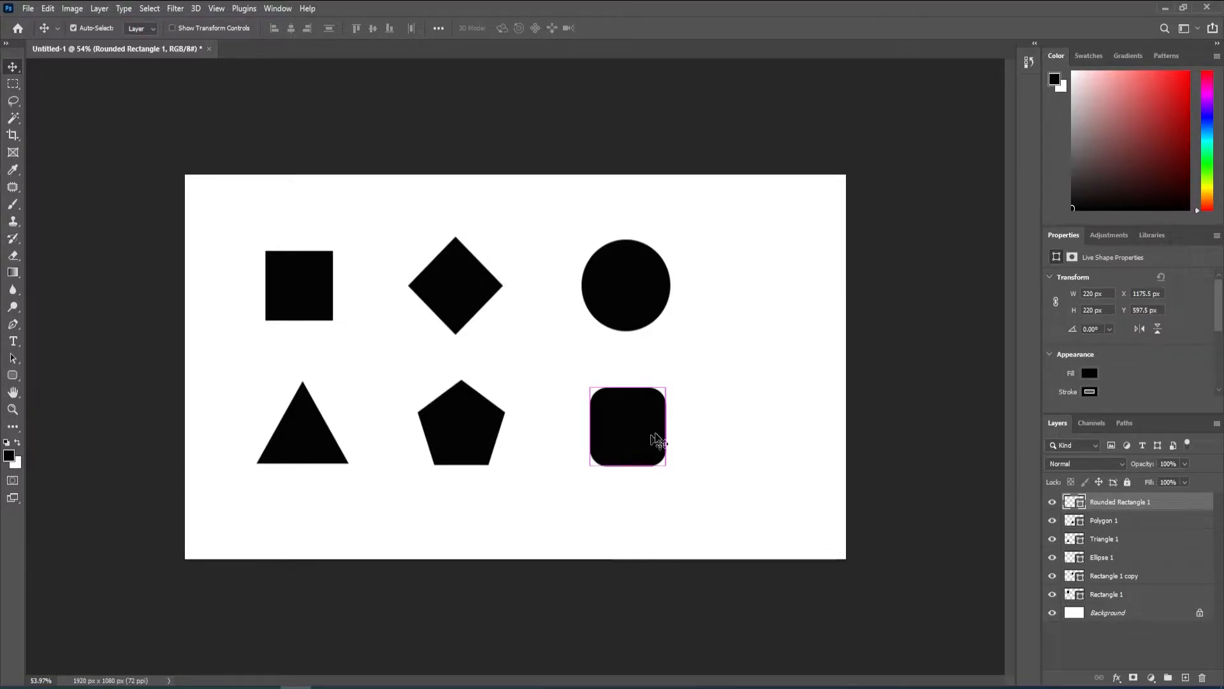
# Delete shapes from the canvas twice in a row and undo both deletions.
pyautogui.press('Delete')
pyautogui.press('Delete')
pyautogui.hotkey('ctrl', 'z')
pyautogui.hotkey('ctrl', 'z')
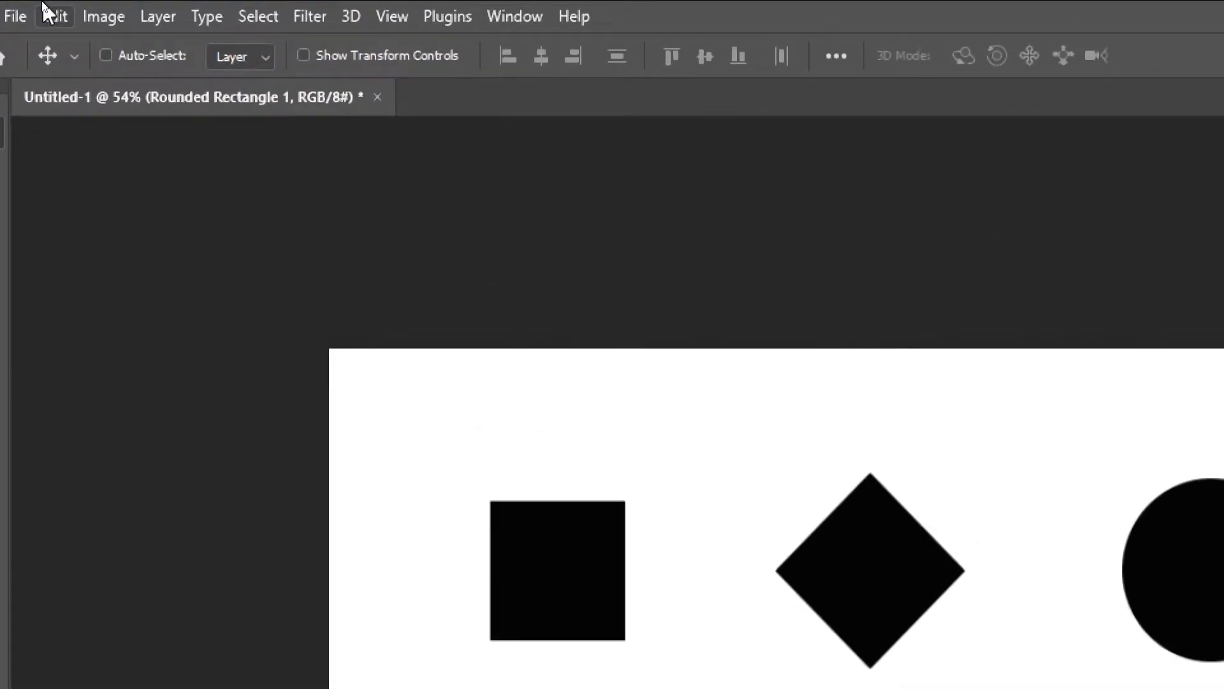
# Set History States to 1000 in the performance preferences, apply it, and return to the Move tool.
pyautogui.click(47, 8)
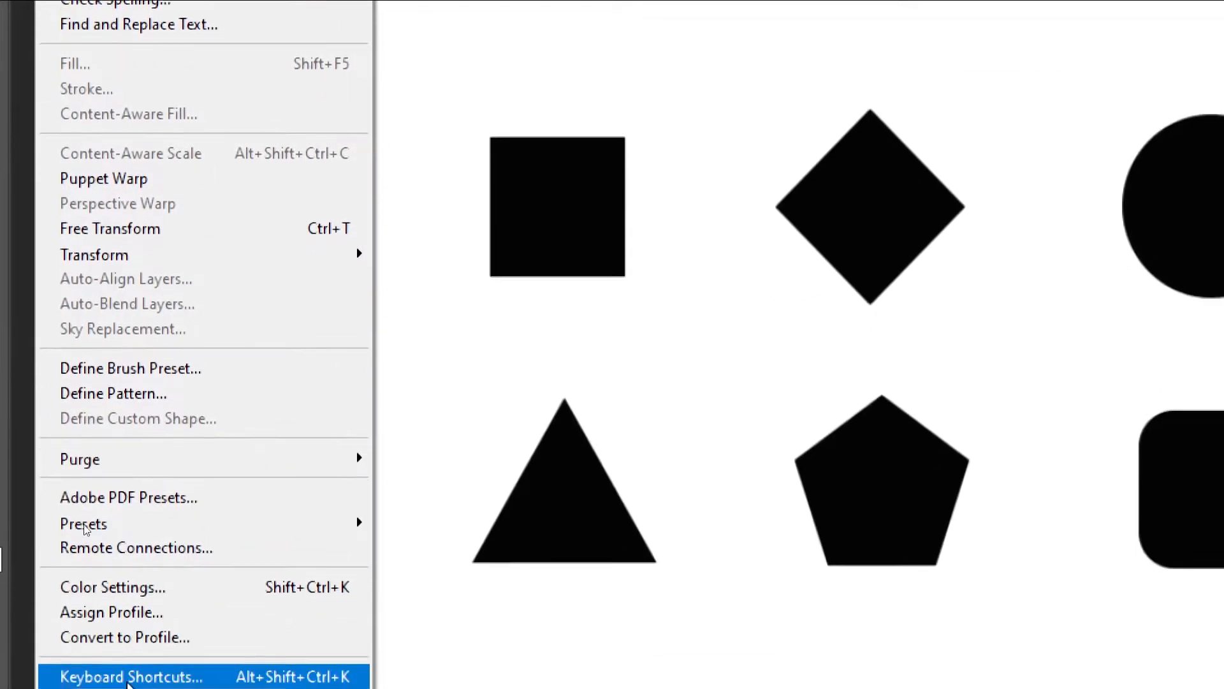
pyautogui.moveTo(194, 665)
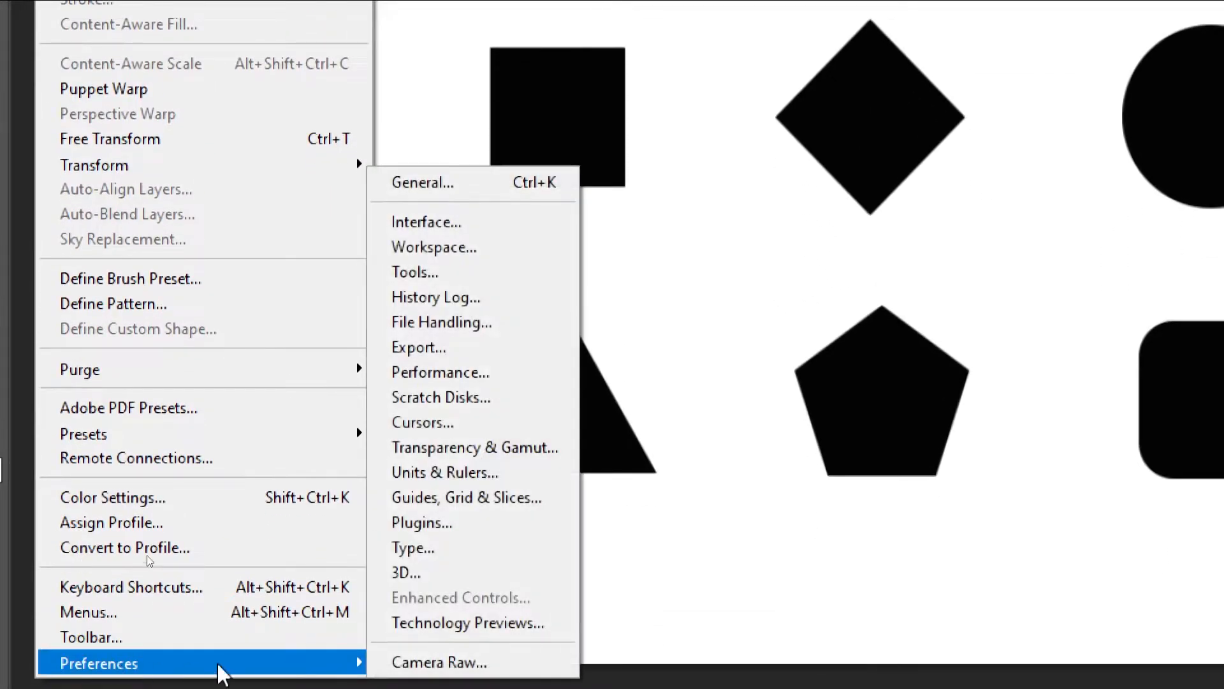
pyautogui.click(475, 375)
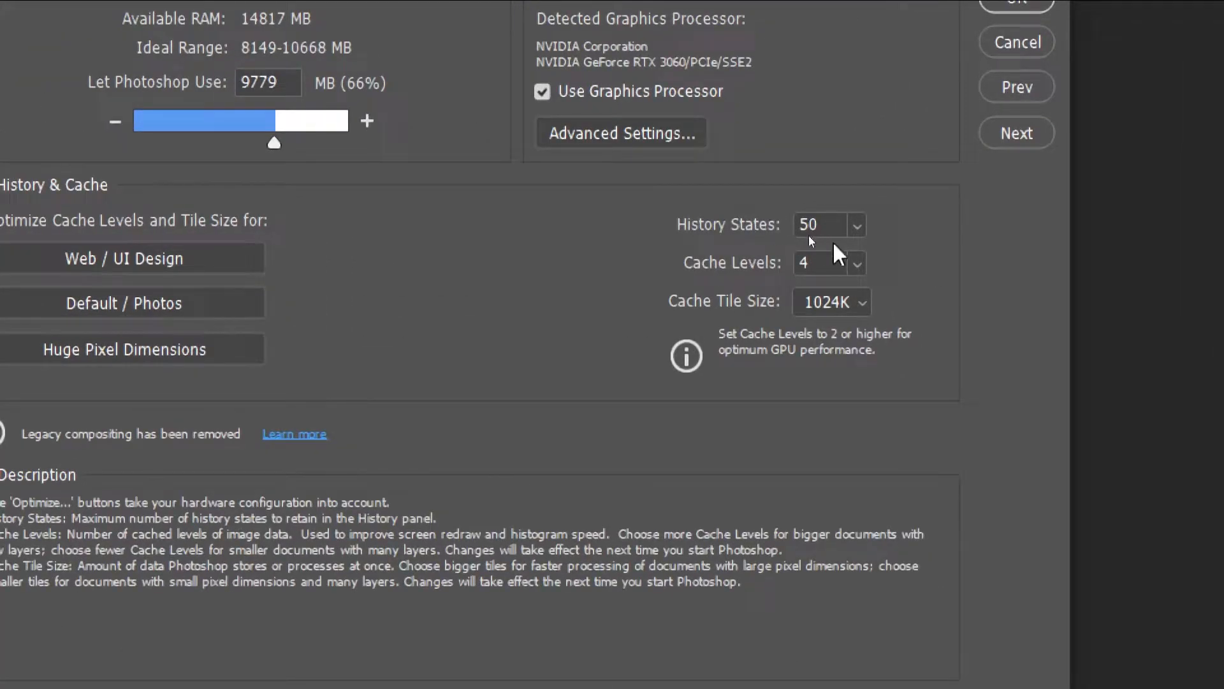
pyautogui.click(856, 226)
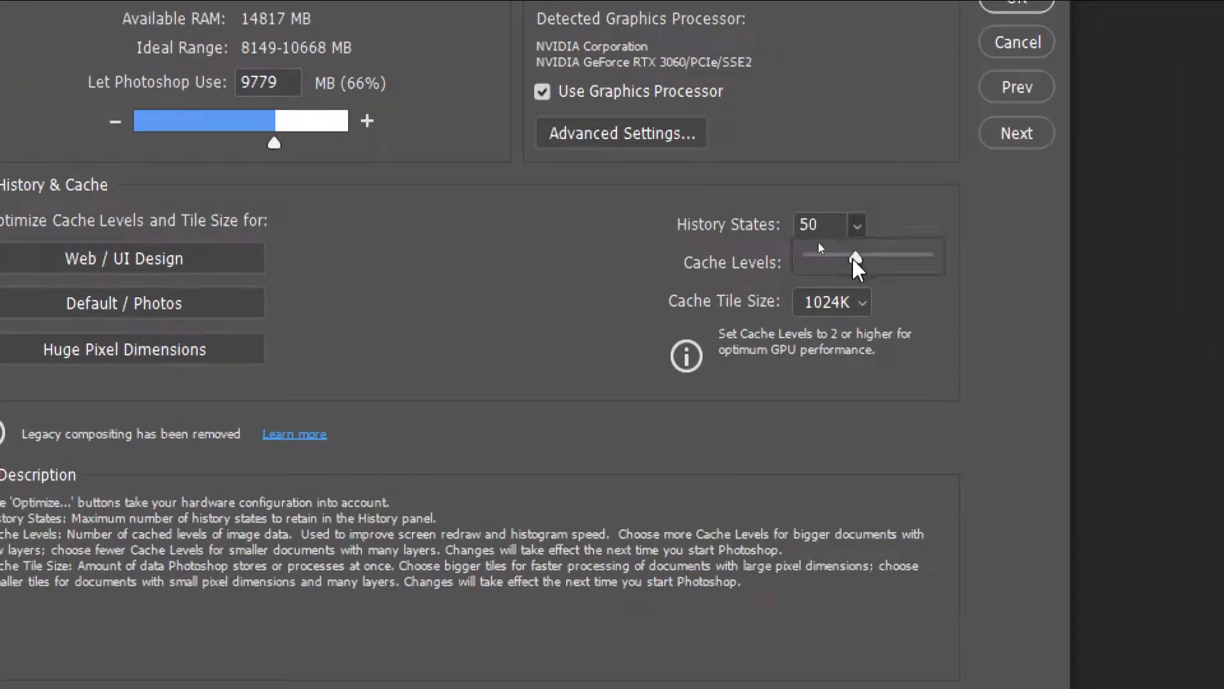
pyautogui.moveTo(899, 255); pyautogui.dragTo(930, 256)
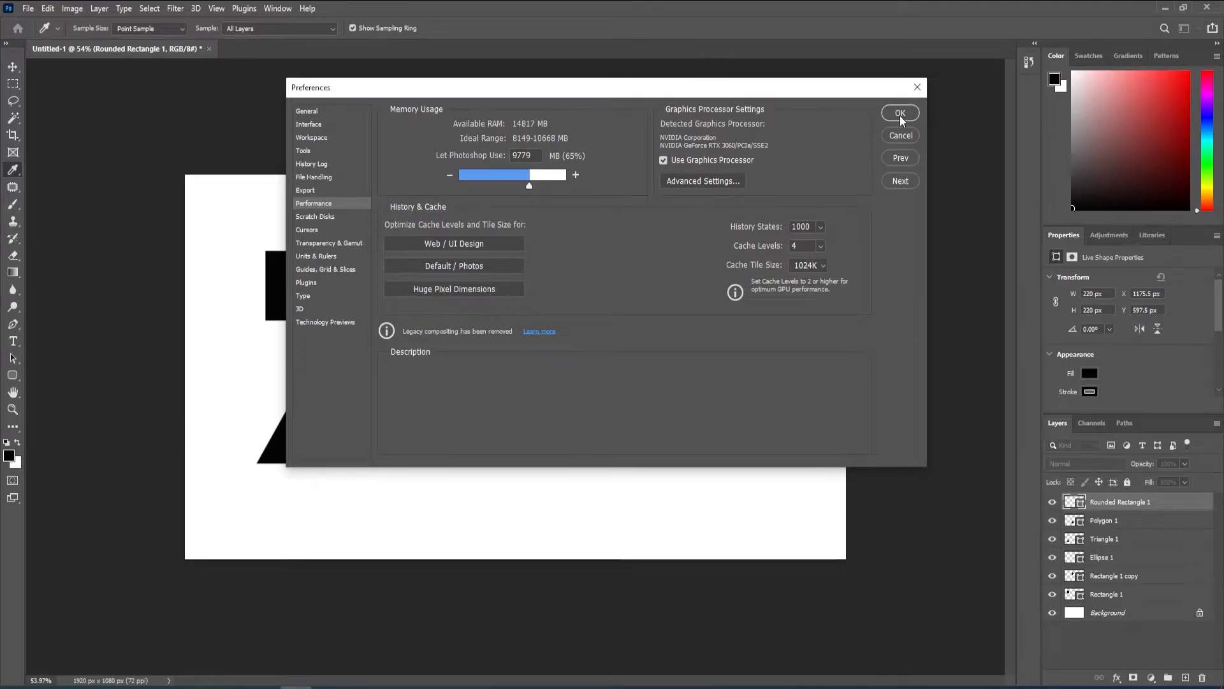
pyautogui.click(899, 113)
pyautogui.press('v')
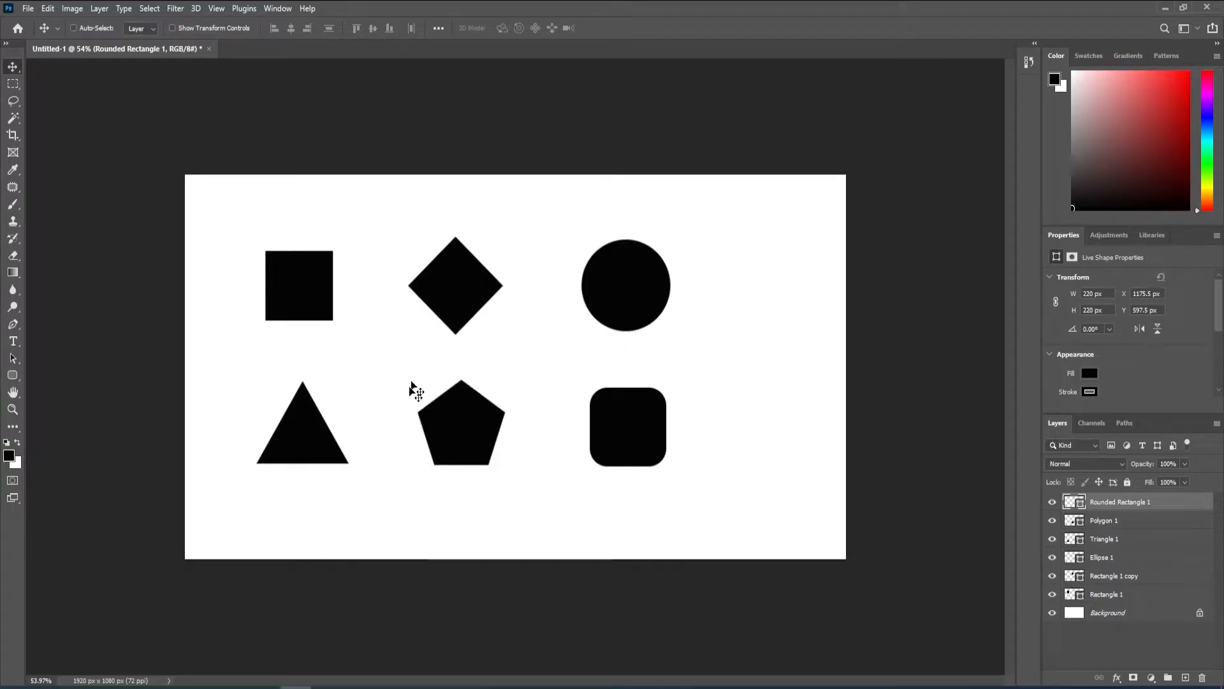
# Switch the visibility of the Rounded Rectangle 1 layer off and back on twice.
pyautogui.press('ctrl')
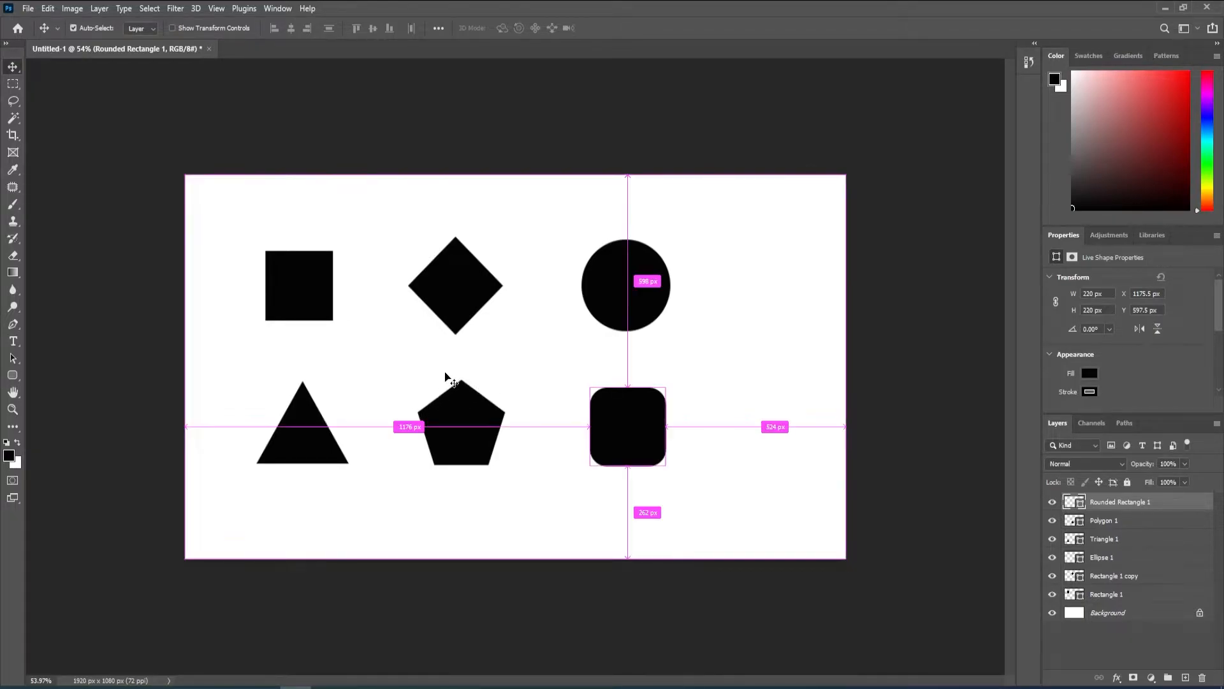
pyautogui.scroll(1, 657, 564)
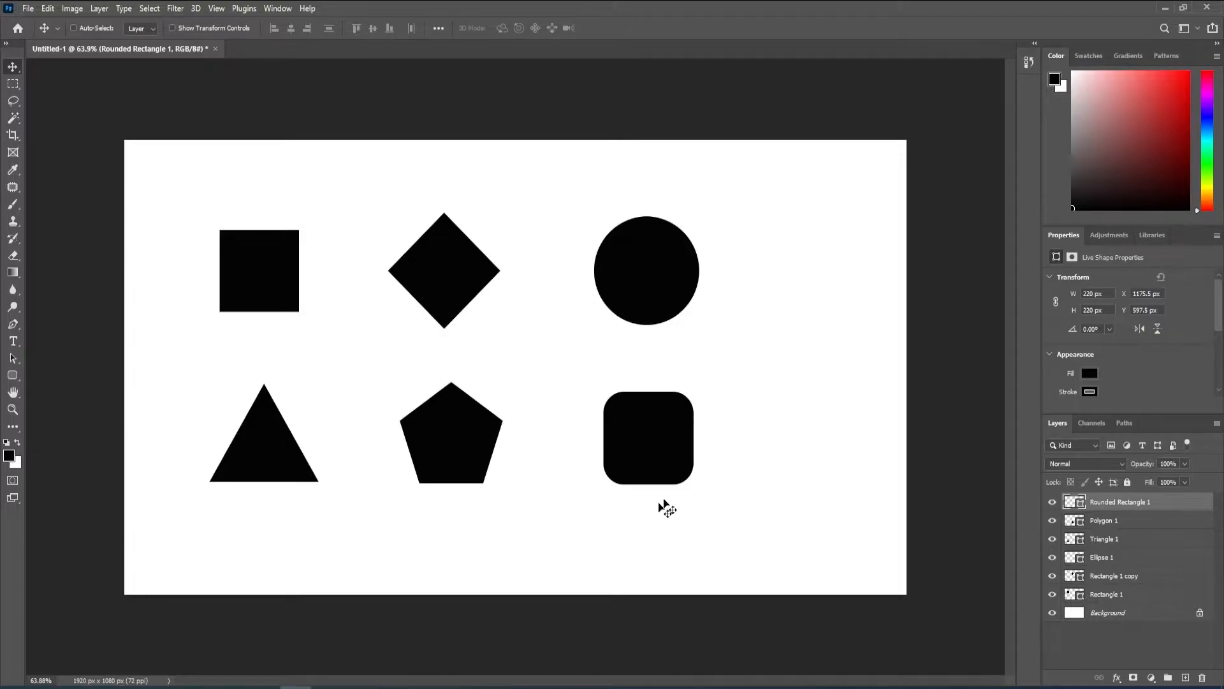
pyautogui.click(1053, 504)
pyautogui.click(1053, 504)
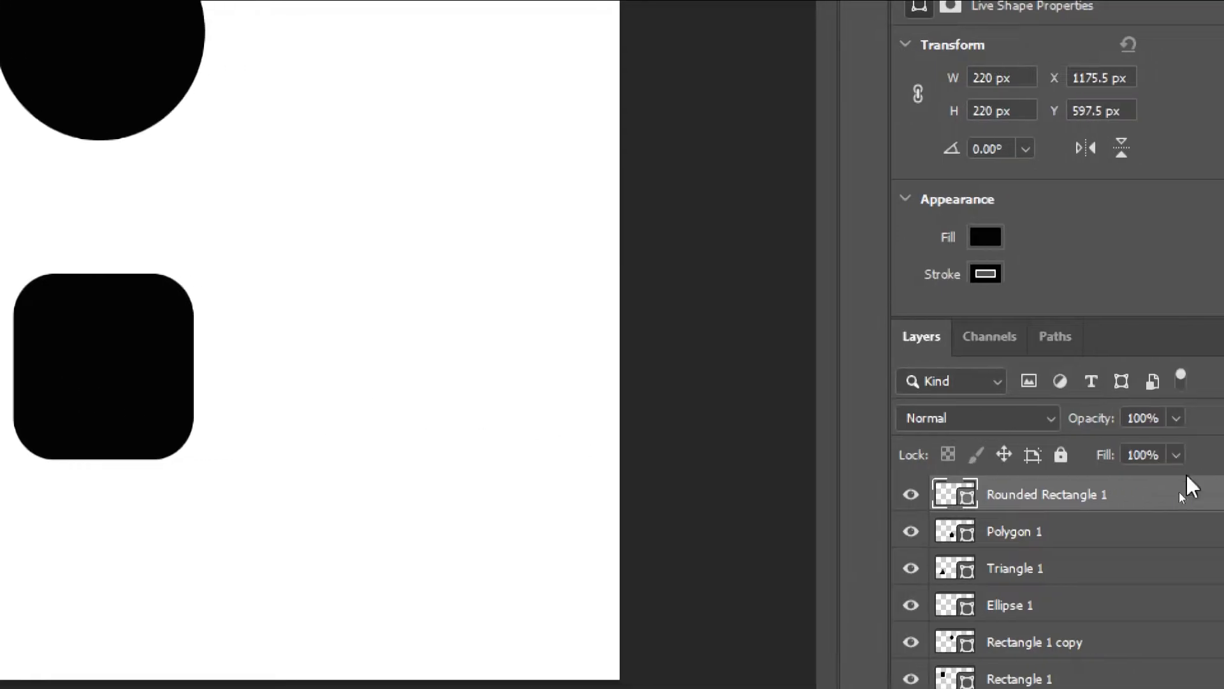
pyautogui.click(913, 502)
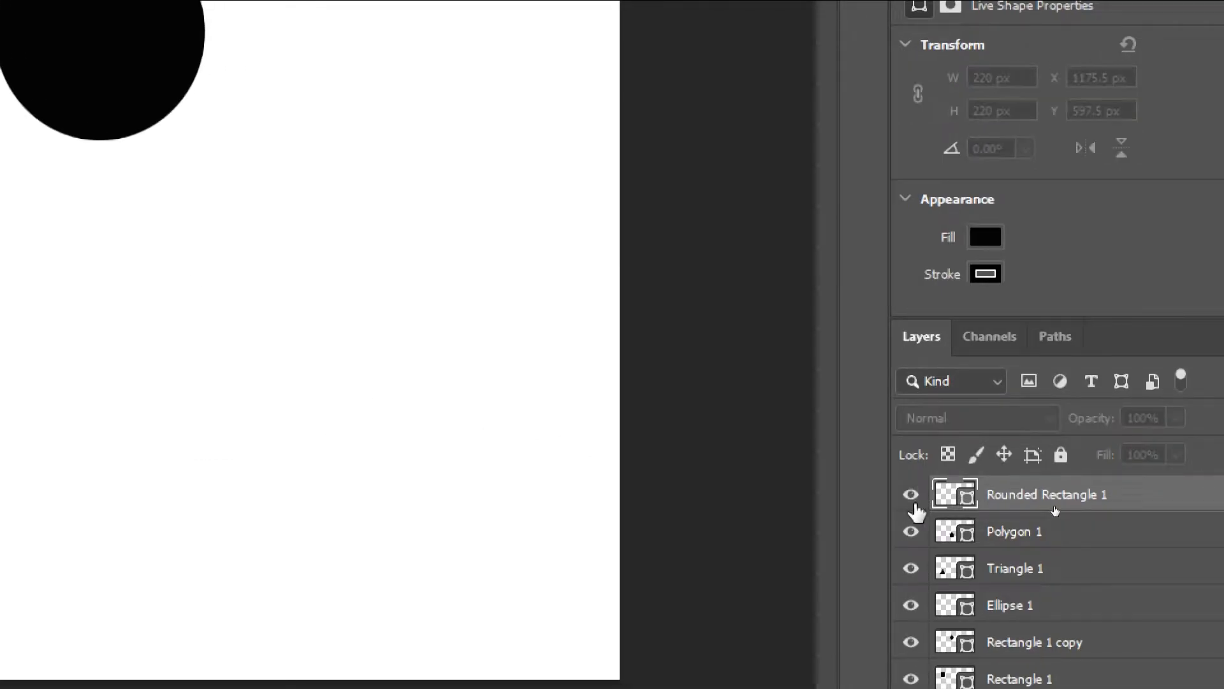
pyautogui.click(913, 502)
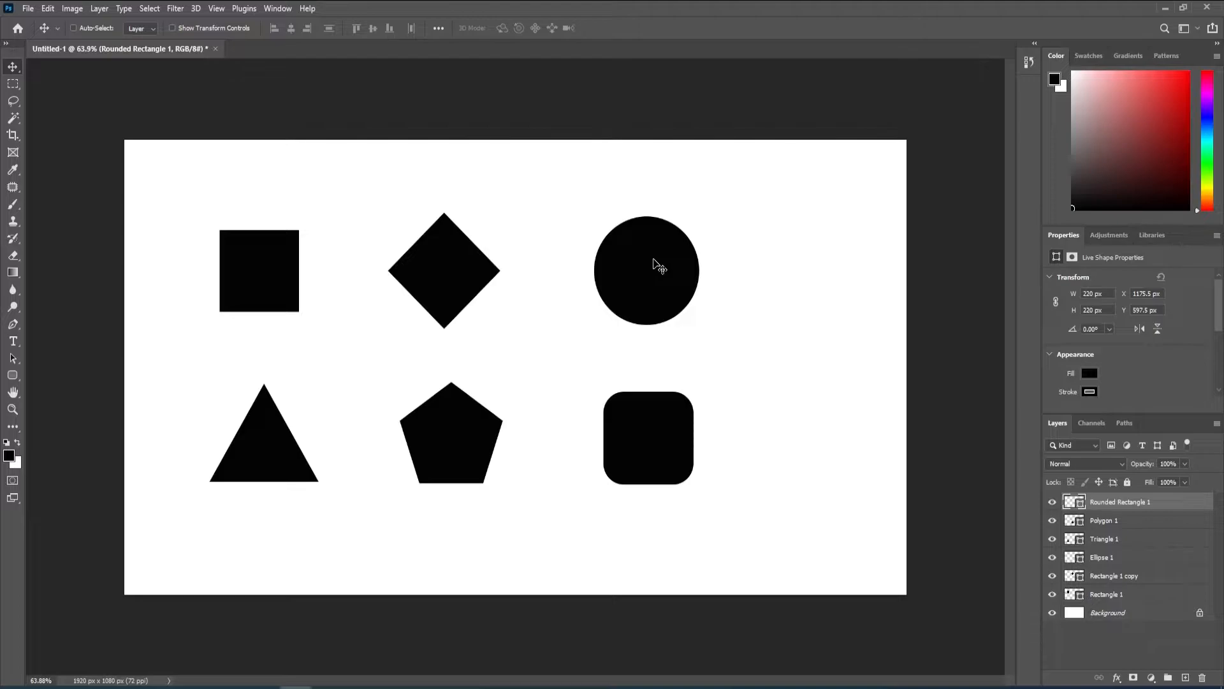
# Try to move the circle with Auto-Select off, and toggle the visibility of the Rectangle 1 copy and Ellipse 1 layers.
pyautogui.moveTo(656, 265); pyautogui.dragTo(738, 288)
pyautogui.click(1052, 576)
pyautogui.click(1053, 576)
pyautogui.click(1053, 558)
pyautogui.click(1053, 558)
# Pick the circle directly on the canvas with temporary Auto-Select, move it to the right, and undo the move.
pyautogui.press('ctrl')
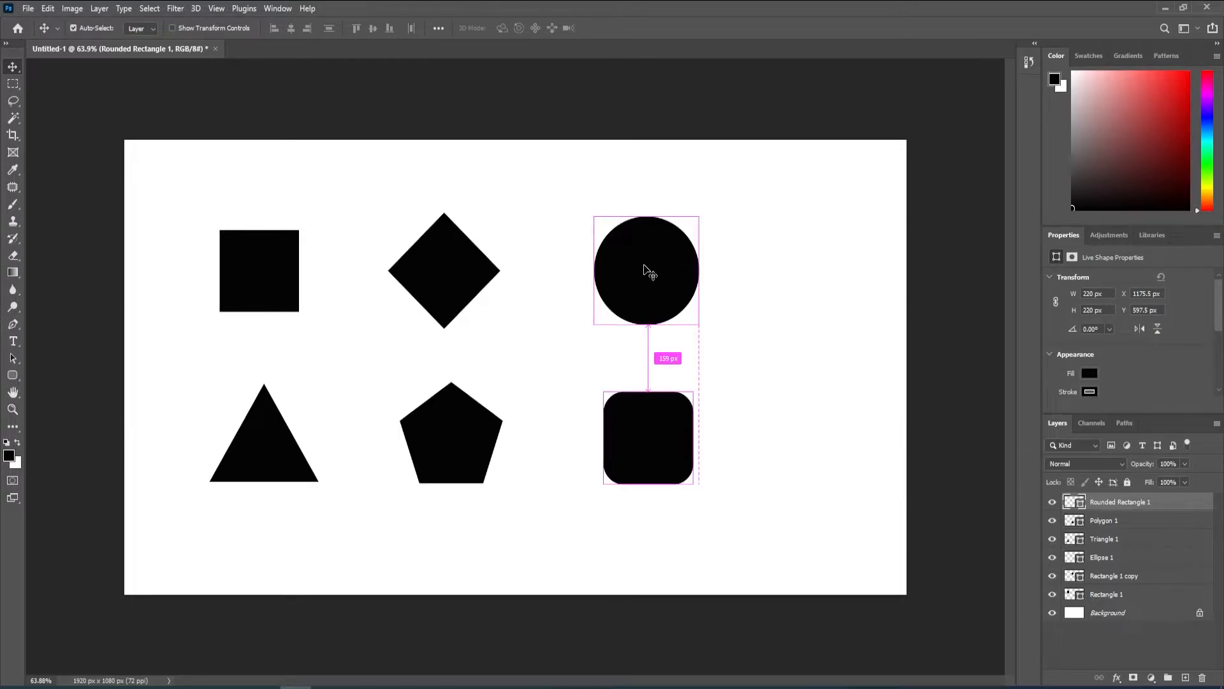
pyautogui.click(650, 271)
pyautogui.moveTo(639, 273); pyautogui.dragTo(762, 279)
pyautogui.hotkey('ctrl', 'z')
# Select the diamond and circle together on the canvas and move them about 11 px to the right and back.
pyautogui.press('ctrl')
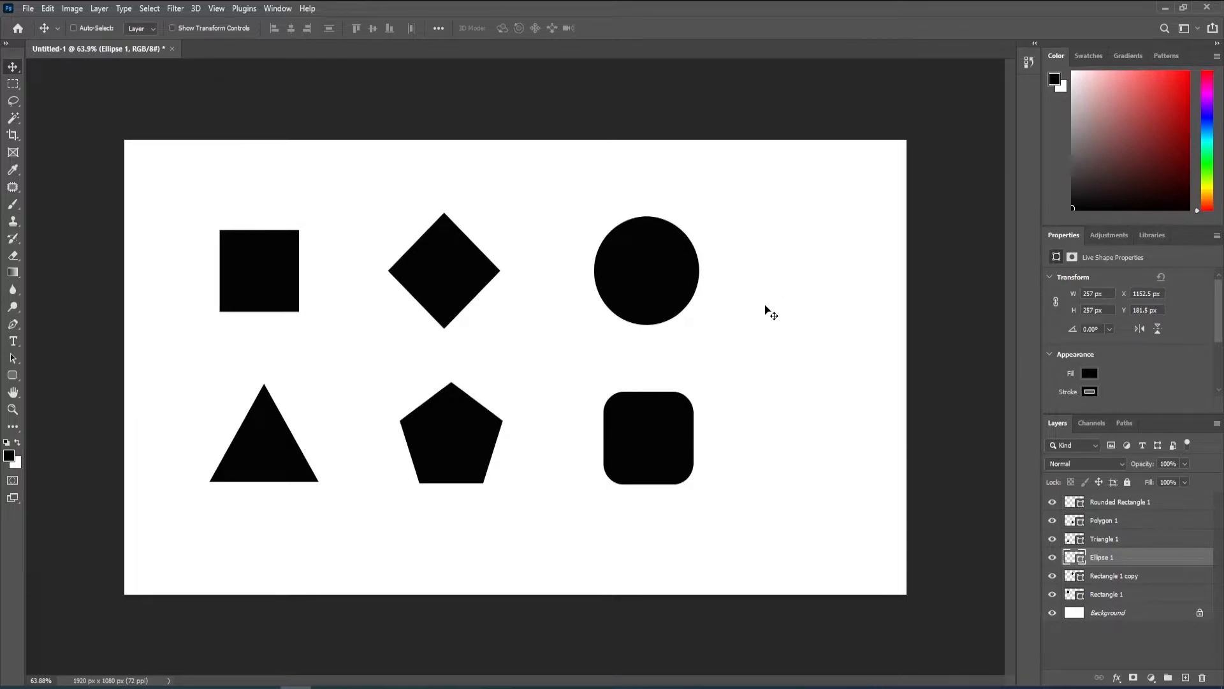
pyautogui.moveTo(815, 310); pyautogui.dragTo(401, 210)
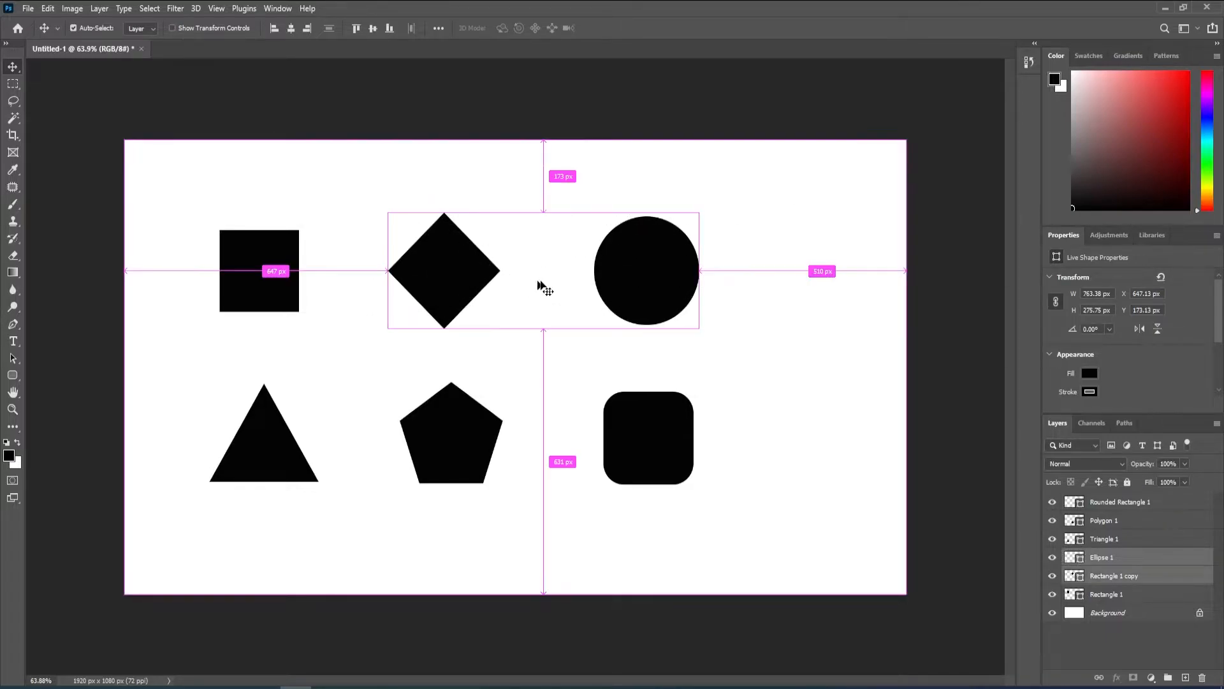
pyautogui.moveTo(616, 231); pyautogui.dragTo(643, 258)
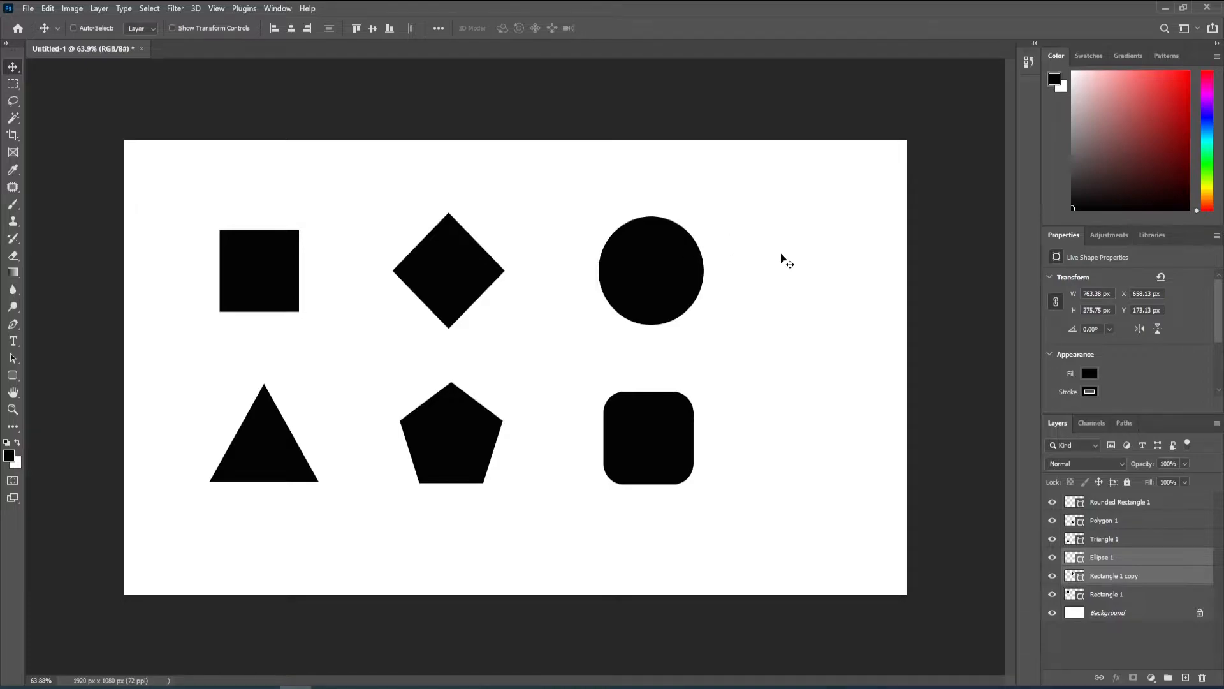
pyautogui.moveTo(842, 236)
pyautogui.mouseDown()
pyautogui.moveTo(599, 359)
pyautogui.moveTo(915, 310)
pyautogui.moveTo(827, 270)
pyautogui.moveTo(849, 204)
pyautogui.moveTo(832, 220)
pyautogui.mouseUp()
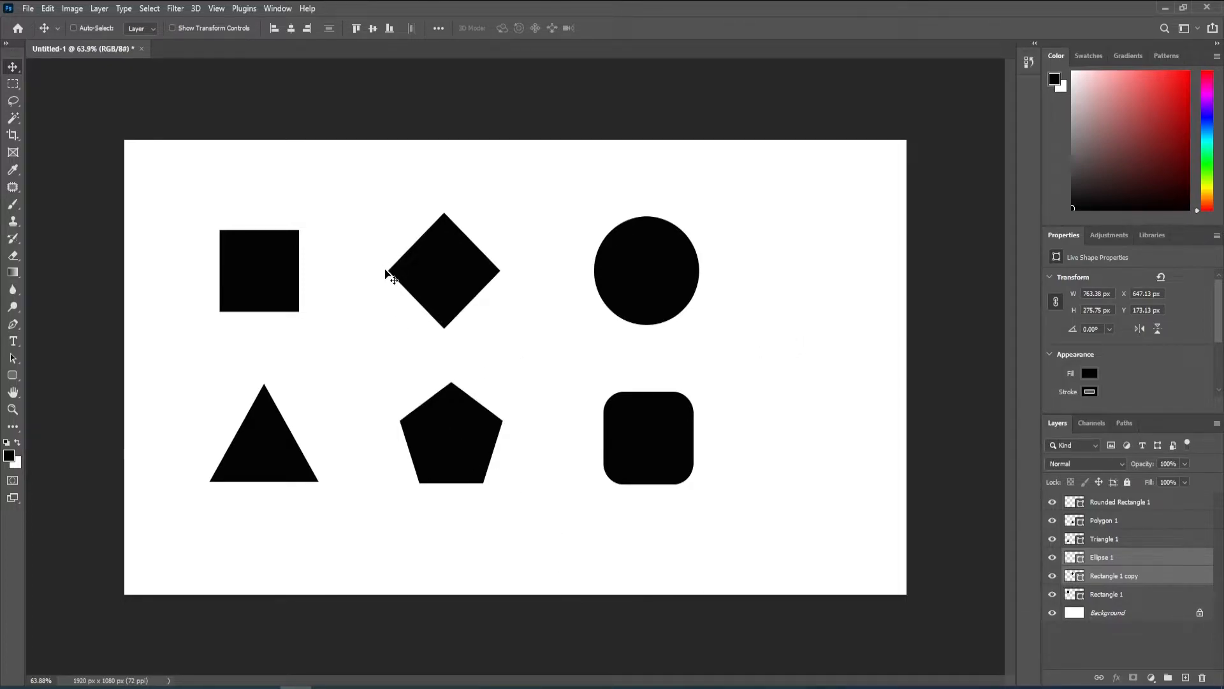
pyautogui.scroll(5, 405, 271)
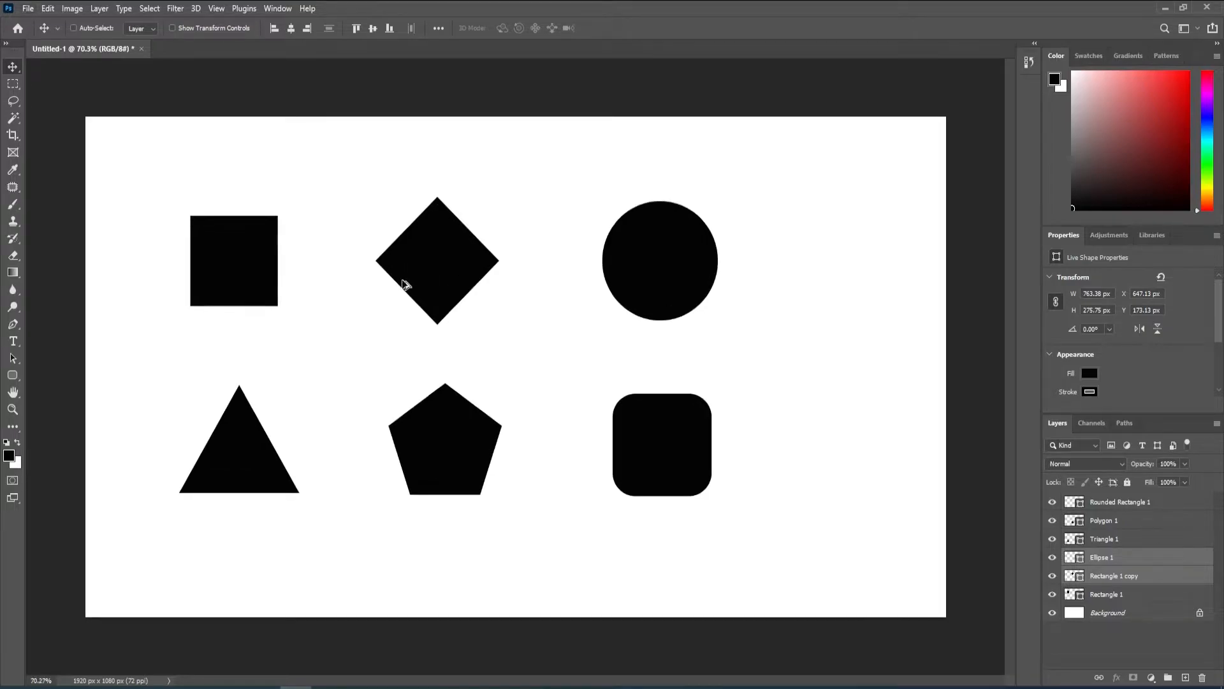
pyautogui.scroll(2, 355, 268)
pyautogui.scroll(-4, 358, 252)
pyautogui.scroll(5, 351, 254)
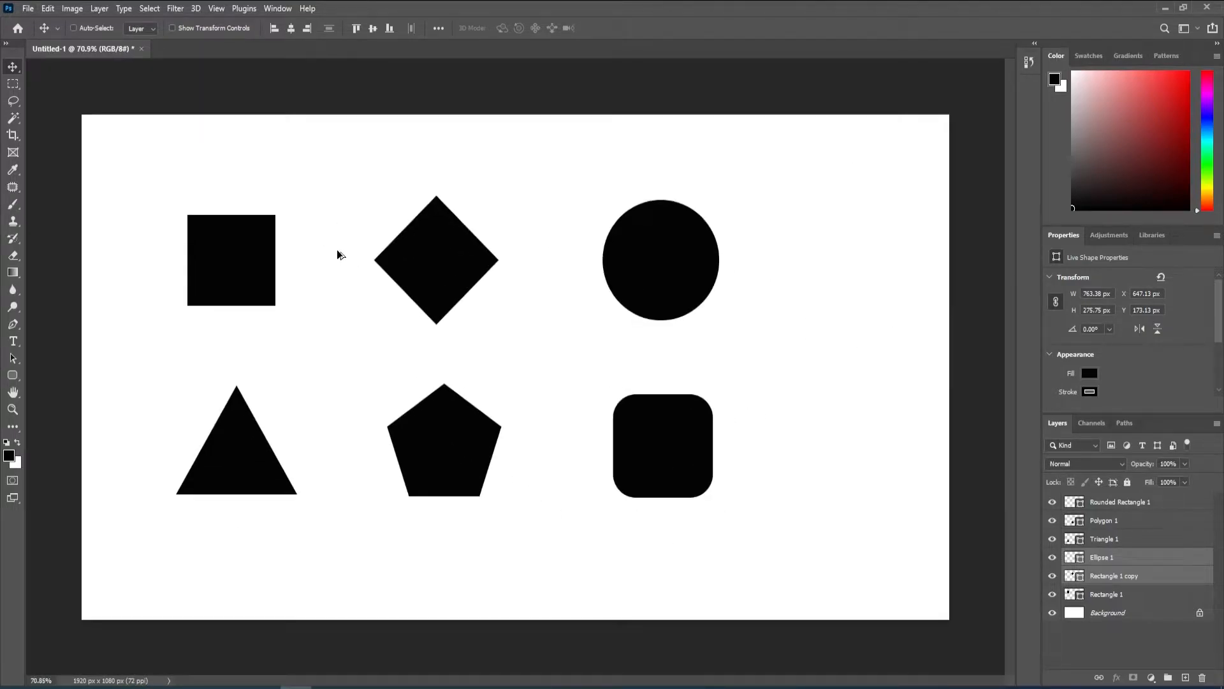
pyautogui.scroll(-4, 352, 243)
pyautogui.scroll(1, 352, 246)
pyautogui.scroll(-1, 352, 246)
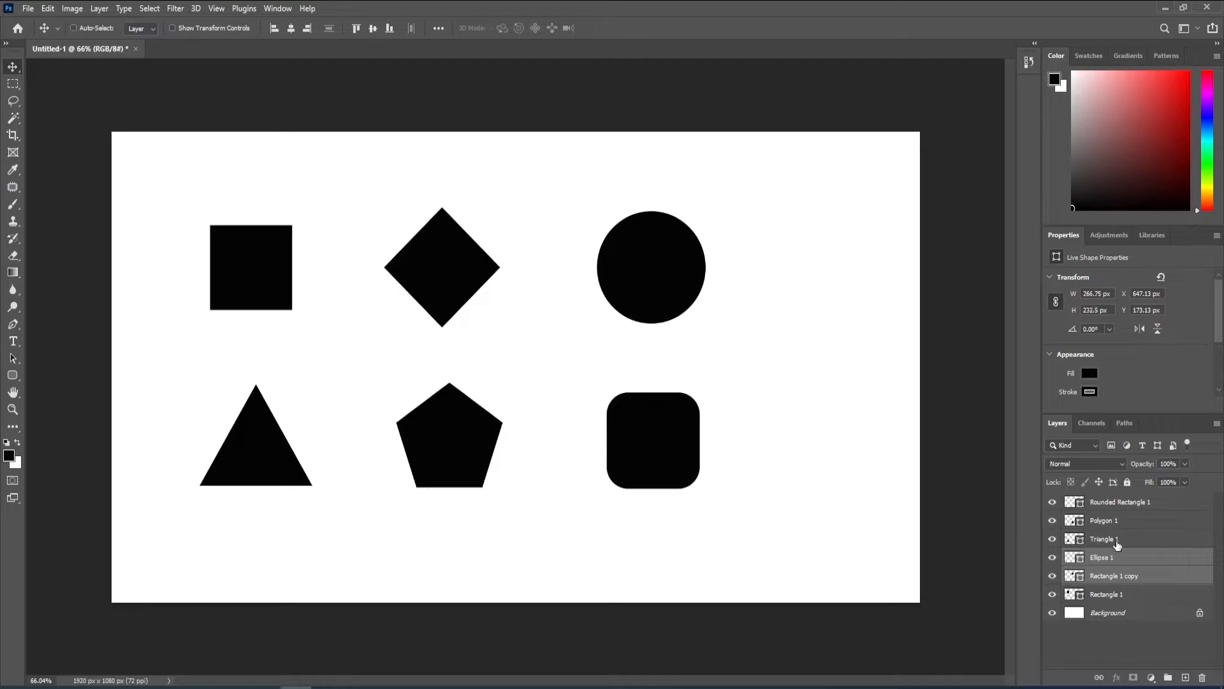
# Zoom the view to the Triangle 1 layer's contents and fit the whole document back on screen.
pyautogui.click(1118, 539)
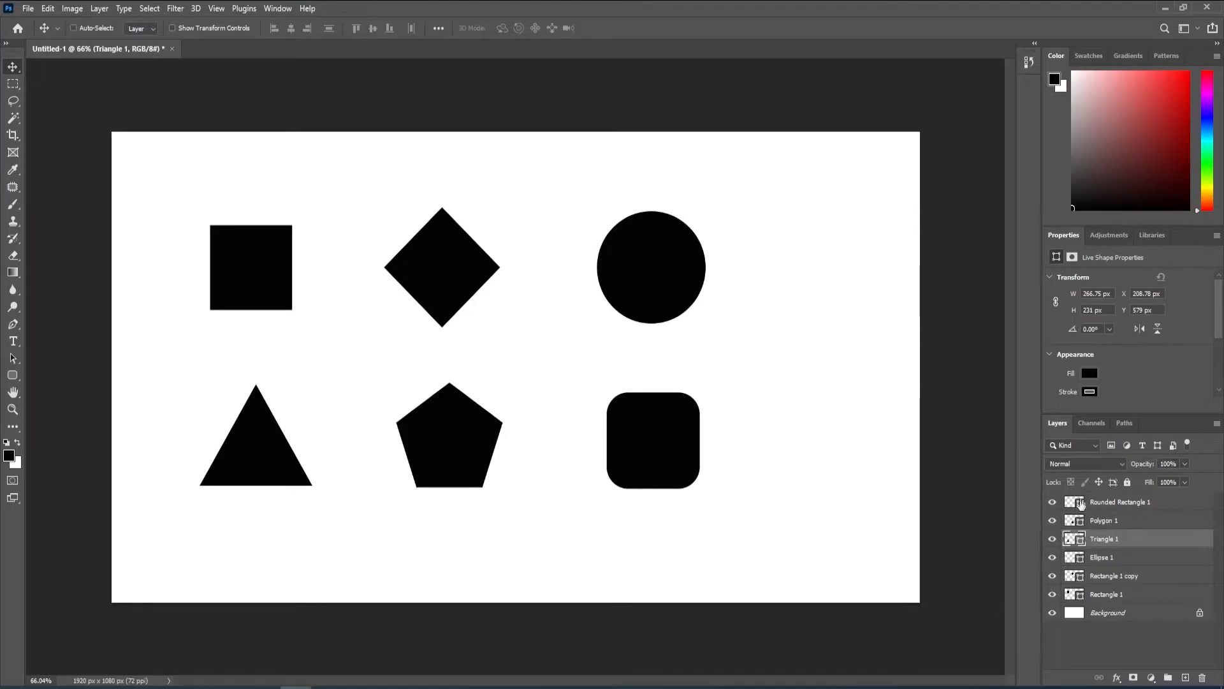
pyautogui.keyDown('alt'); pyautogui.click(1076, 541); pyautogui.keyUp('alt')
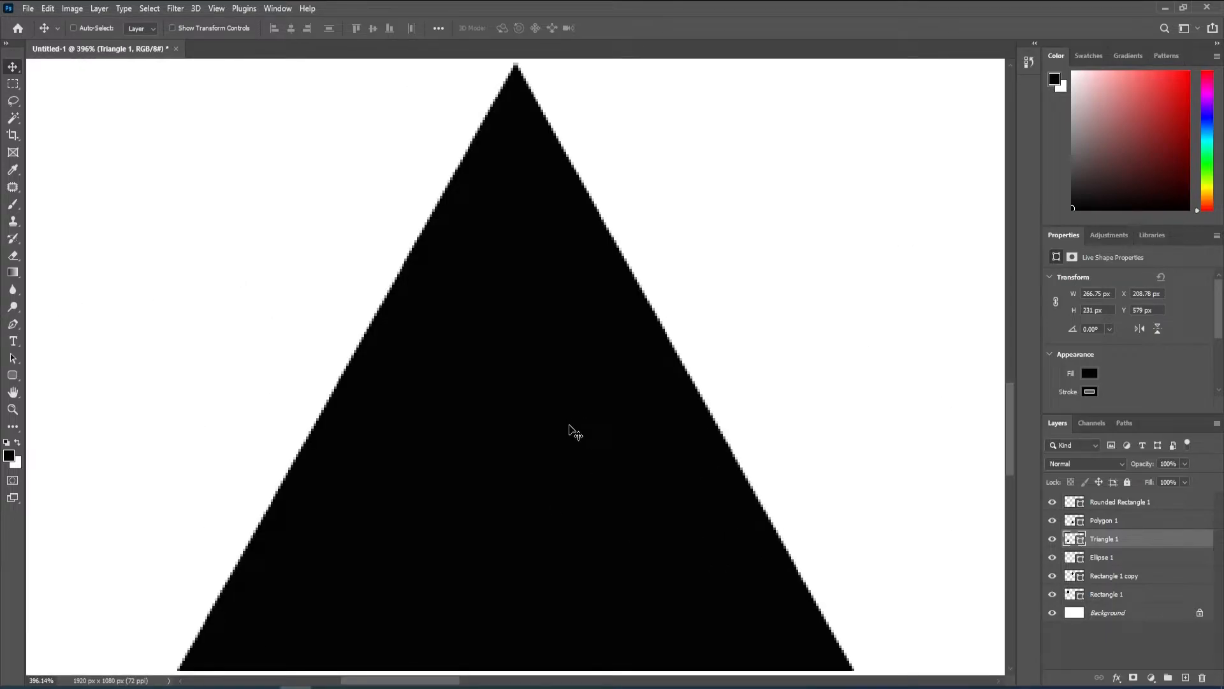
pyautogui.hotkey('ctrl', '0')
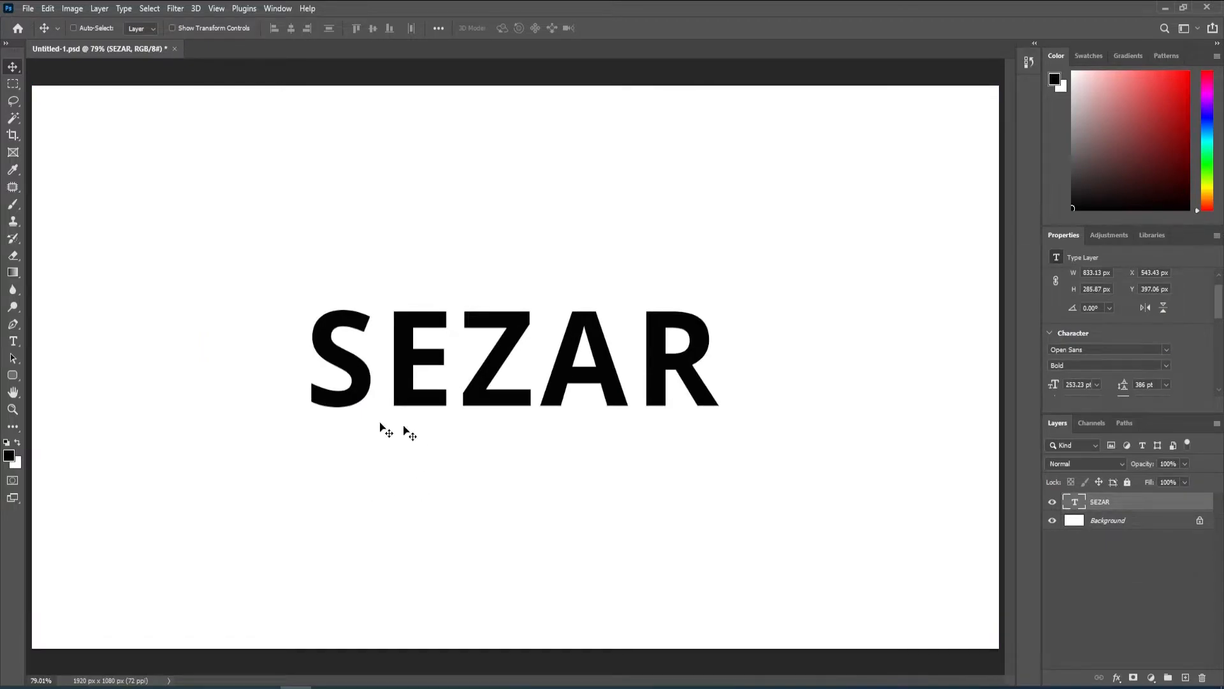
# Add a Stroke effect to the SEZAR text layer with colour ff0000 and a size of 6 px.
pyautogui.doubleClick(1194, 505)
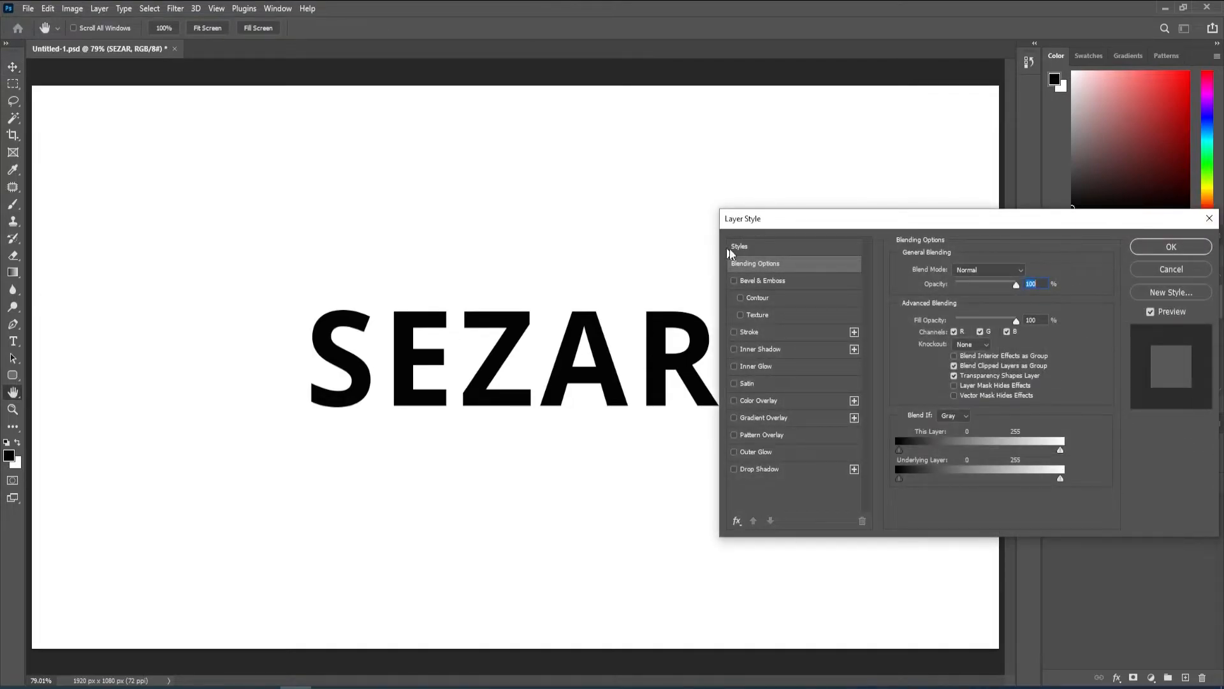
pyautogui.click(776, 331)
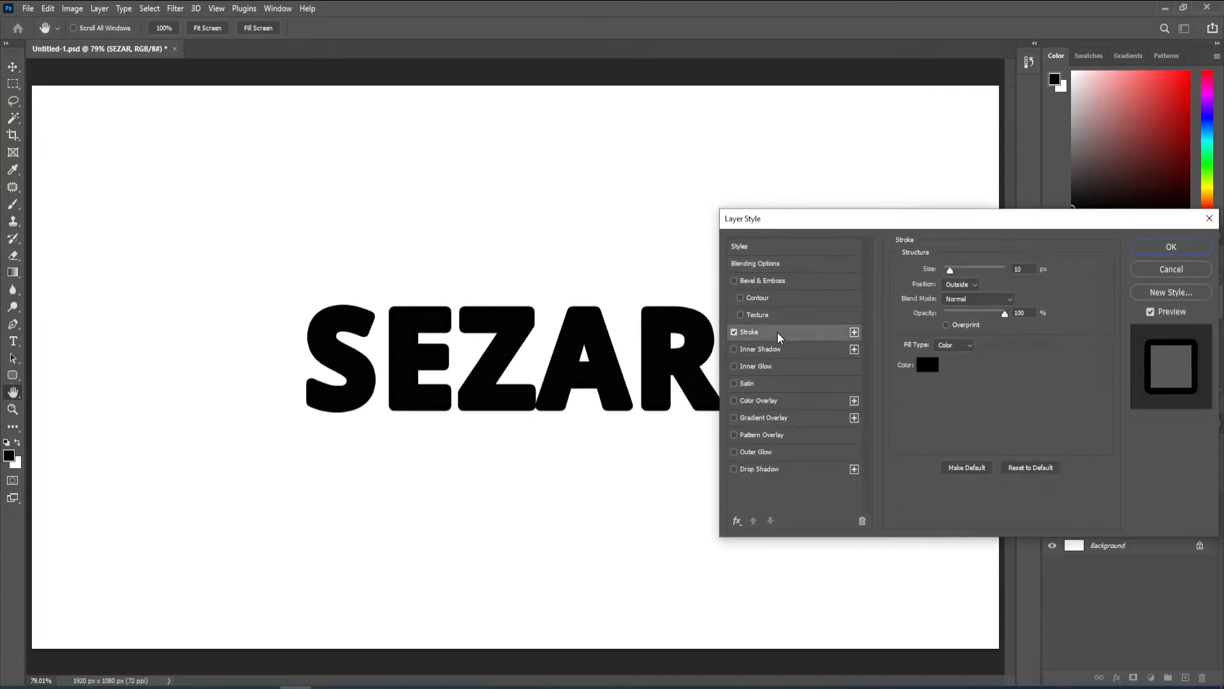
pyautogui.click(922, 363)
pyautogui.write('ff0000')
pyautogui.press('Return')
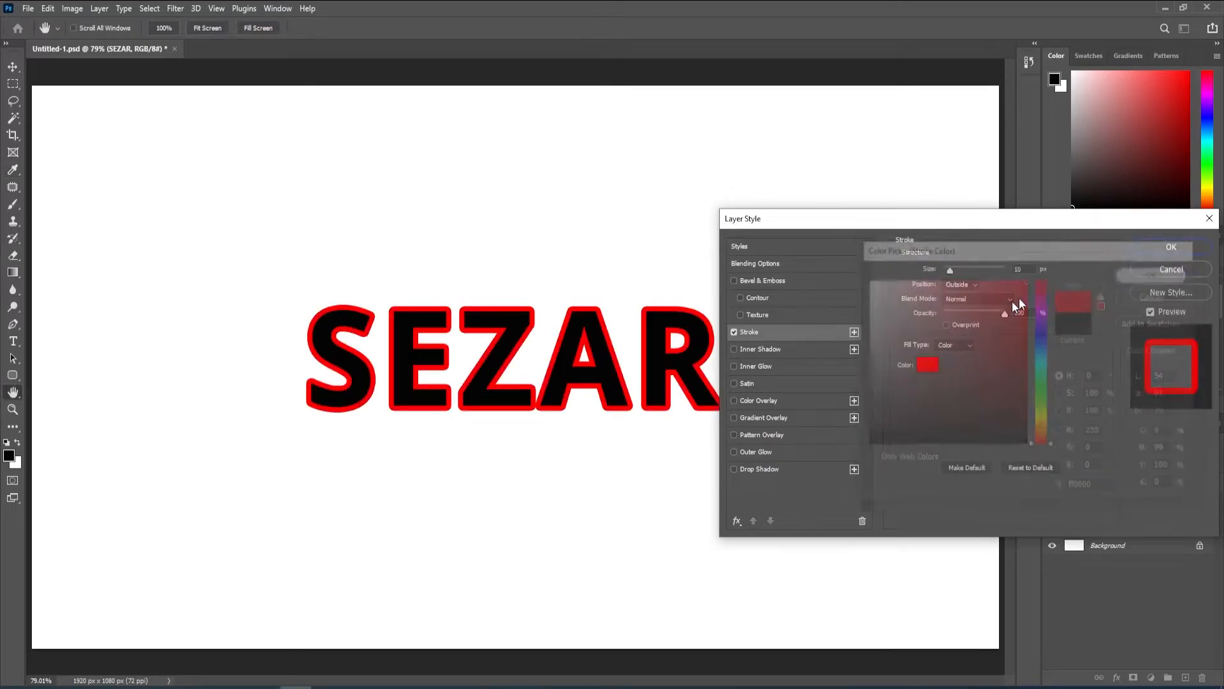
pyautogui.moveTo(950, 273); pyautogui.dragTo(948, 273)
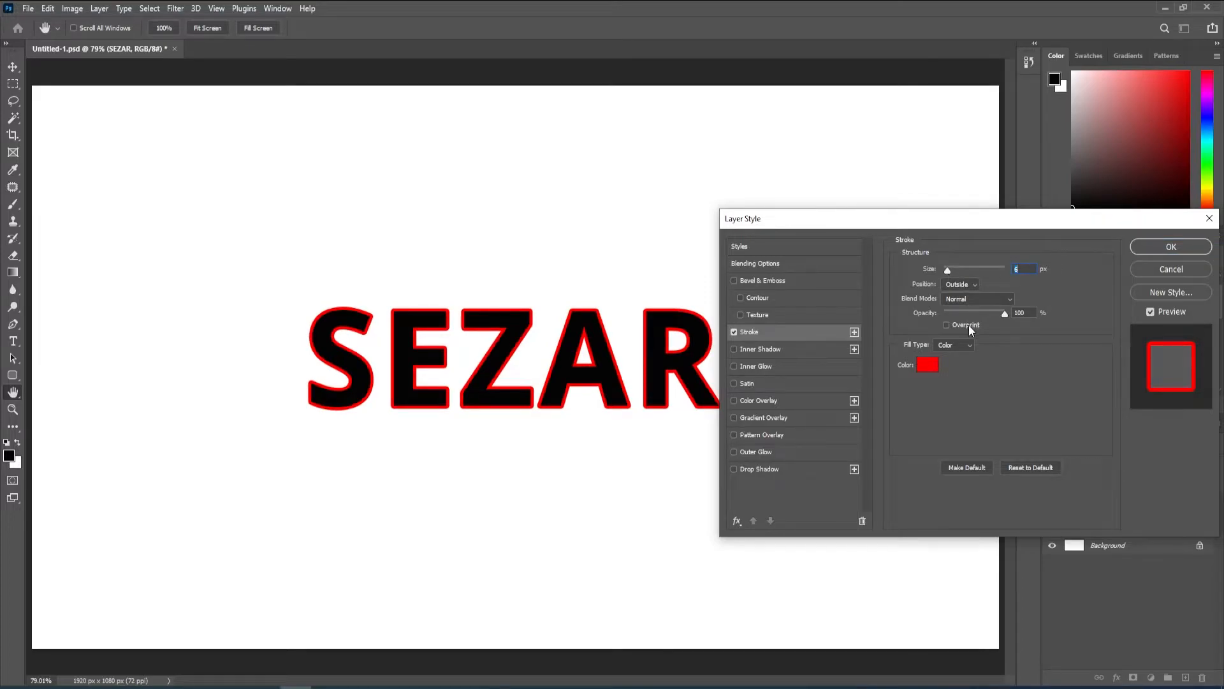
# Try the Inside and Center stroke positions on the SEZAR text, return to Outside, and apply the layer style.
pyautogui.click(959, 284)
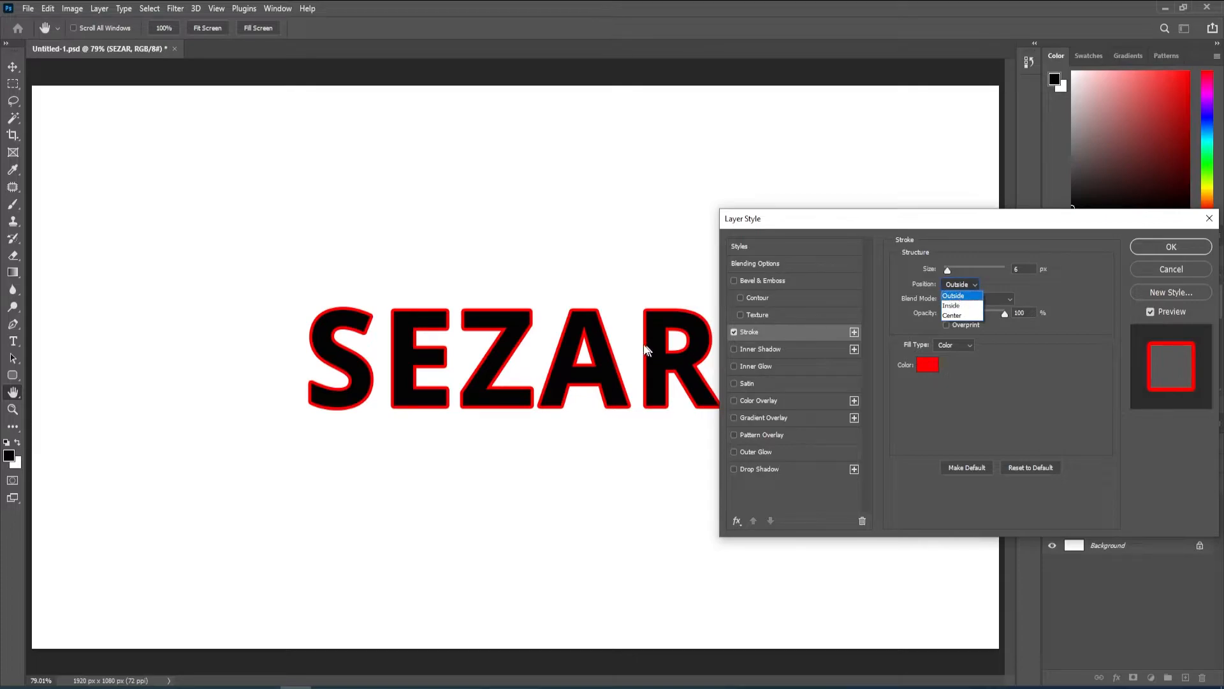
pyautogui.click(951, 305)
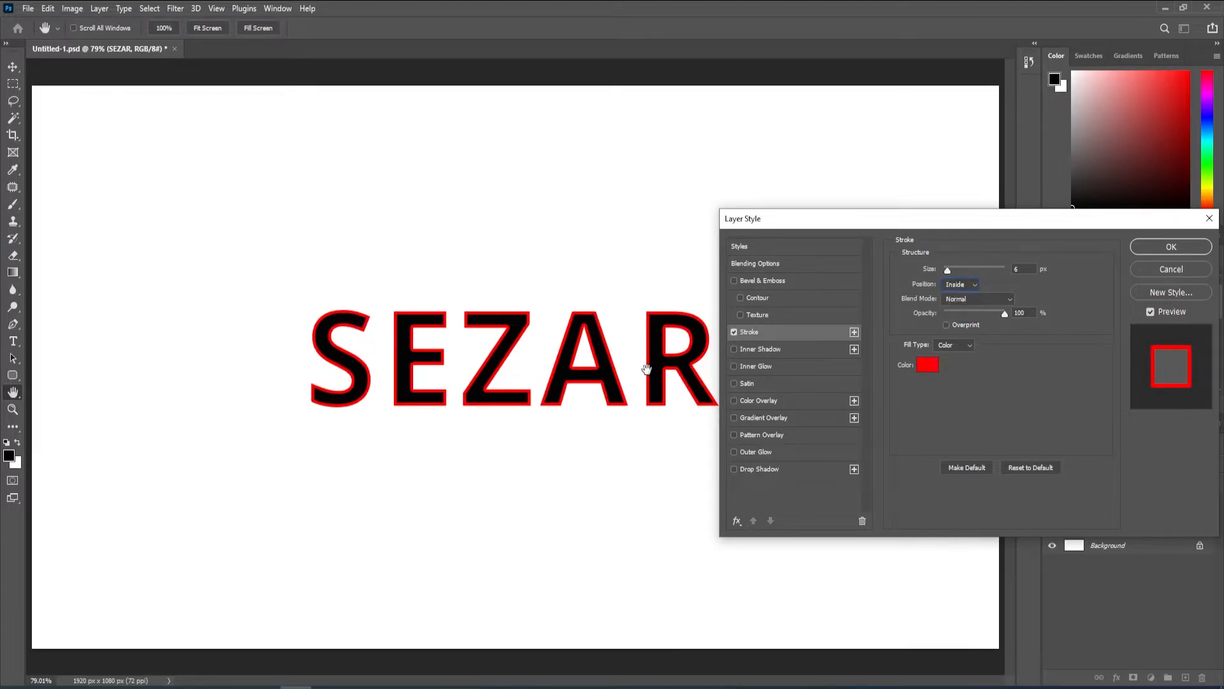
pyautogui.click(961, 287)
pyautogui.click(954, 315)
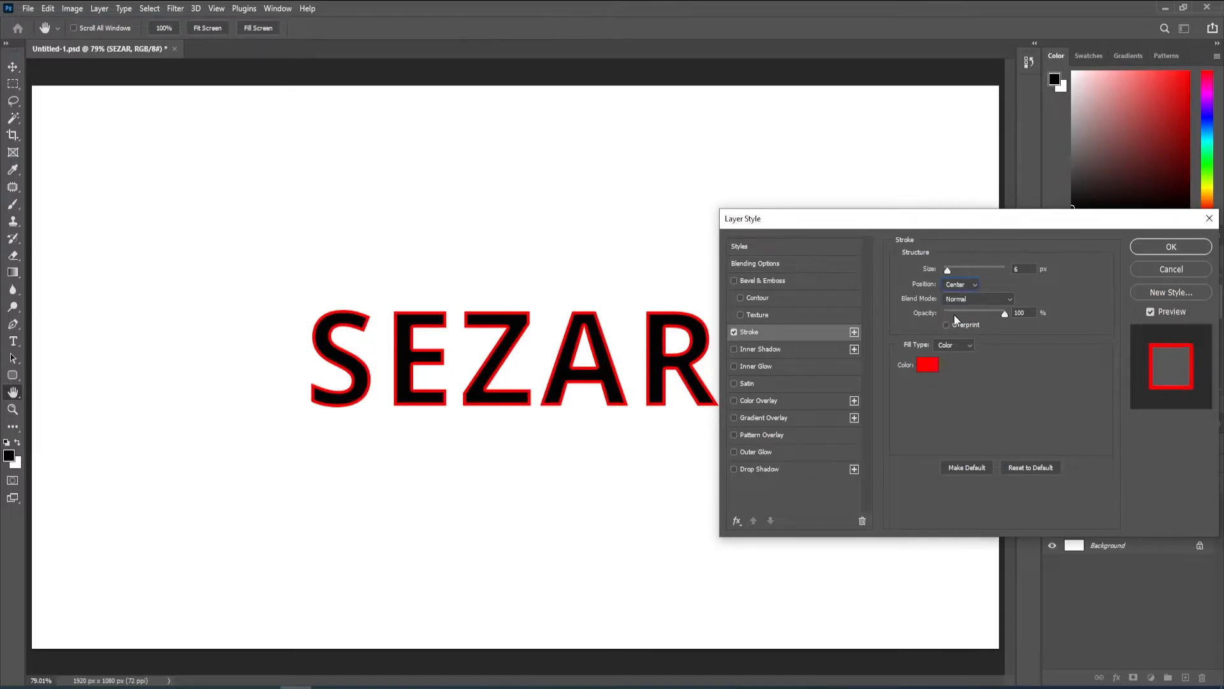
pyautogui.click(961, 284)
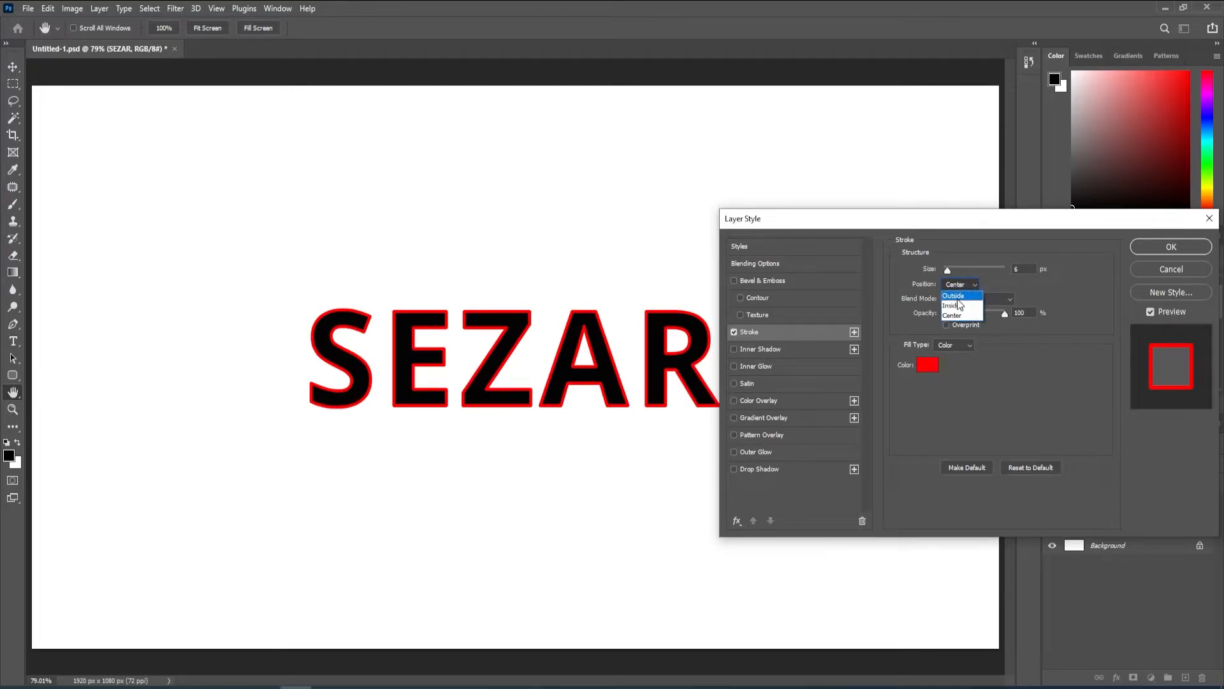
pyautogui.click(960, 295)
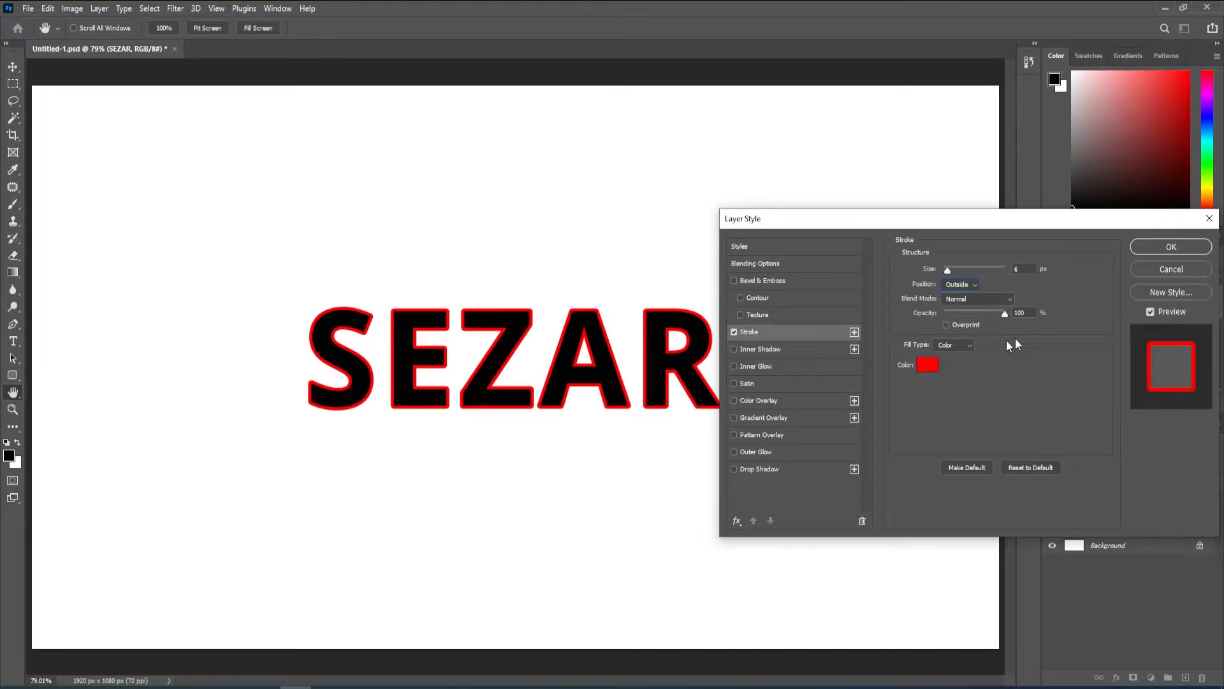
pyautogui.click(1166, 250)
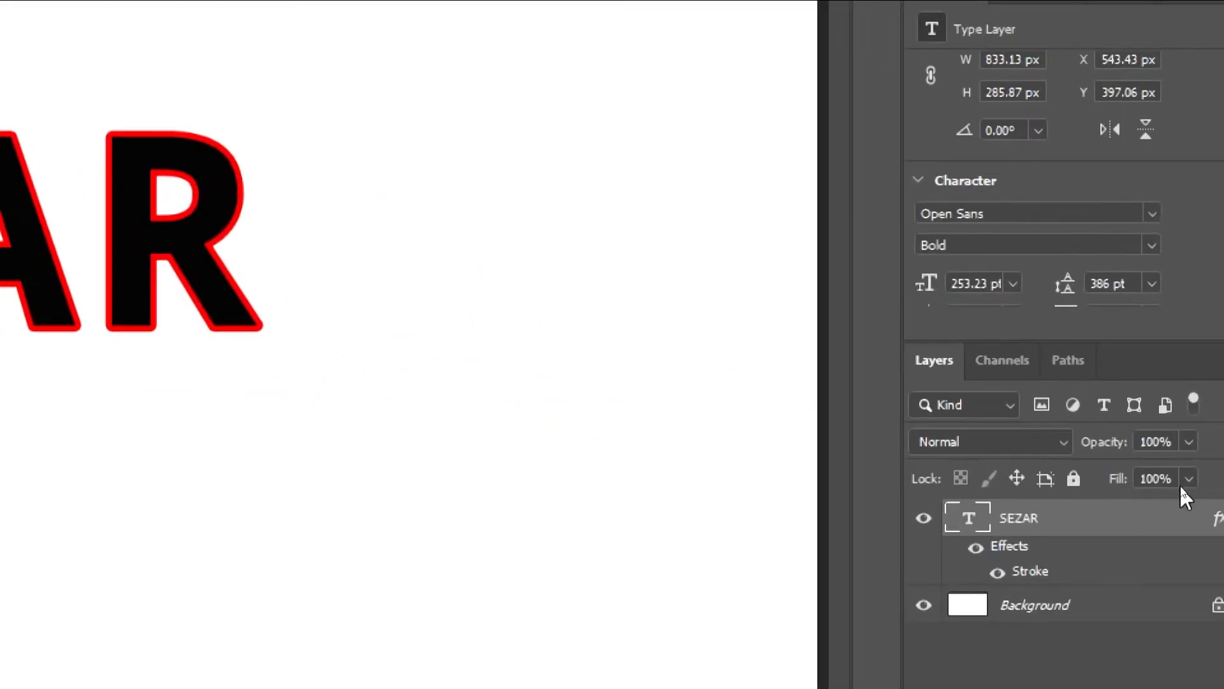
# Lower the SEZAR layer's Fill to 0% and restore it to 100%.
pyautogui.click(1184, 483)
pyautogui.moveTo(1156, 508); pyautogui.dragTo(1079, 510)
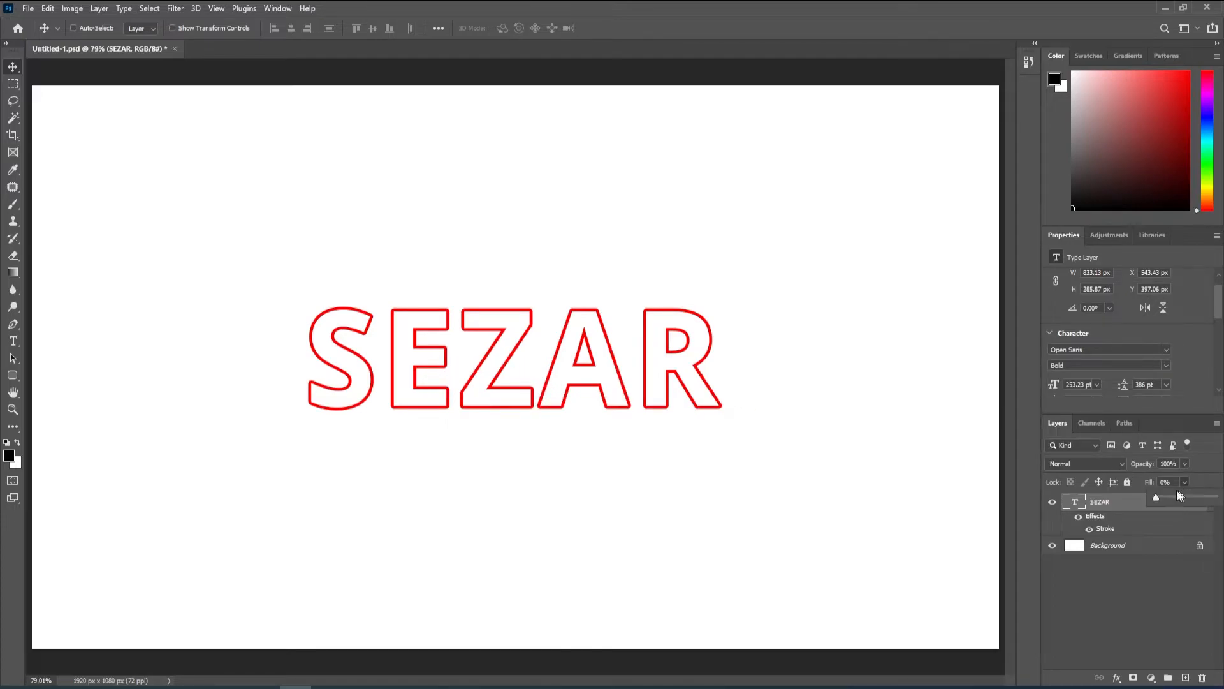
pyautogui.moveTo(1199, 498); pyautogui.dragTo(1215, 497)
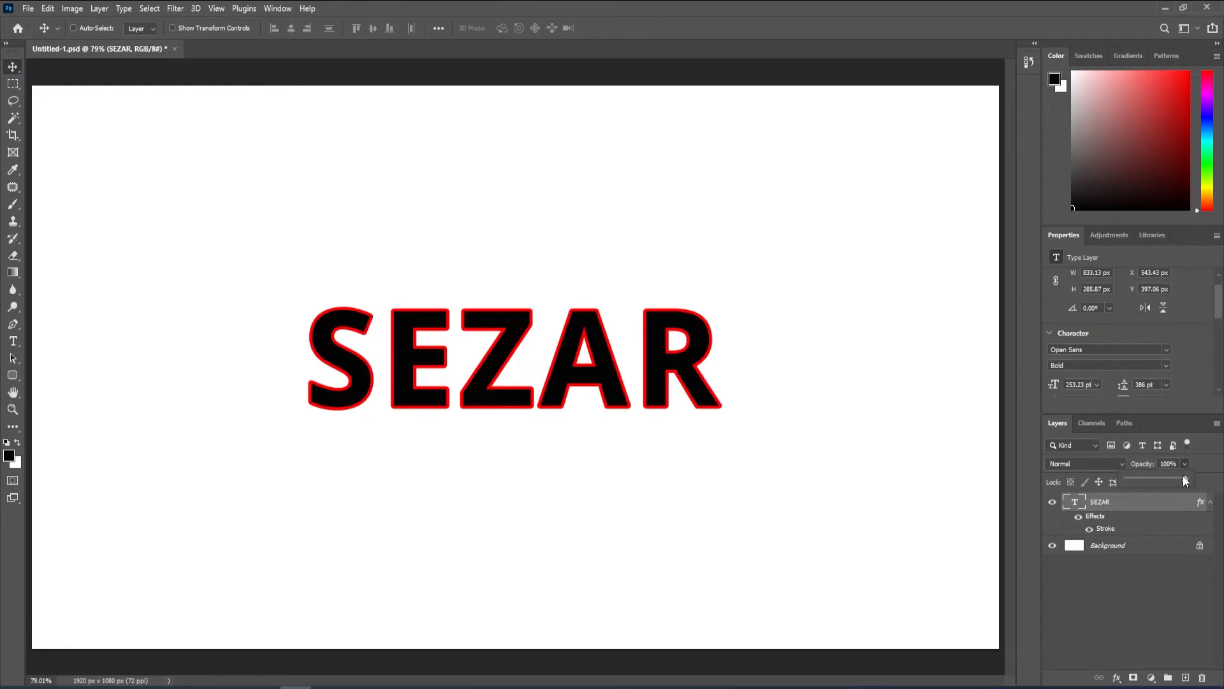
# Lower the SEZAR layer's Opacity until the text and its stroke disappear, and restore it to 100%.
pyautogui.moveTo(1153, 491); pyautogui.dragTo(1092, 489)
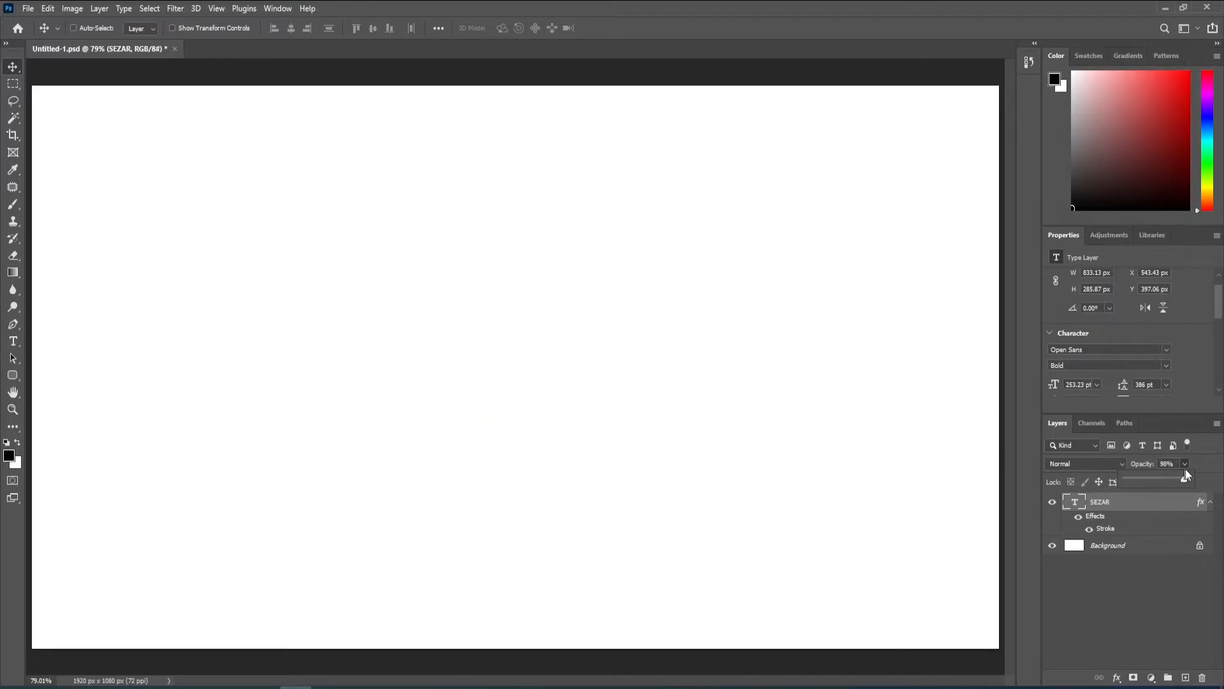
pyautogui.moveTo(1183, 470); pyautogui.dragTo(1202, 472)
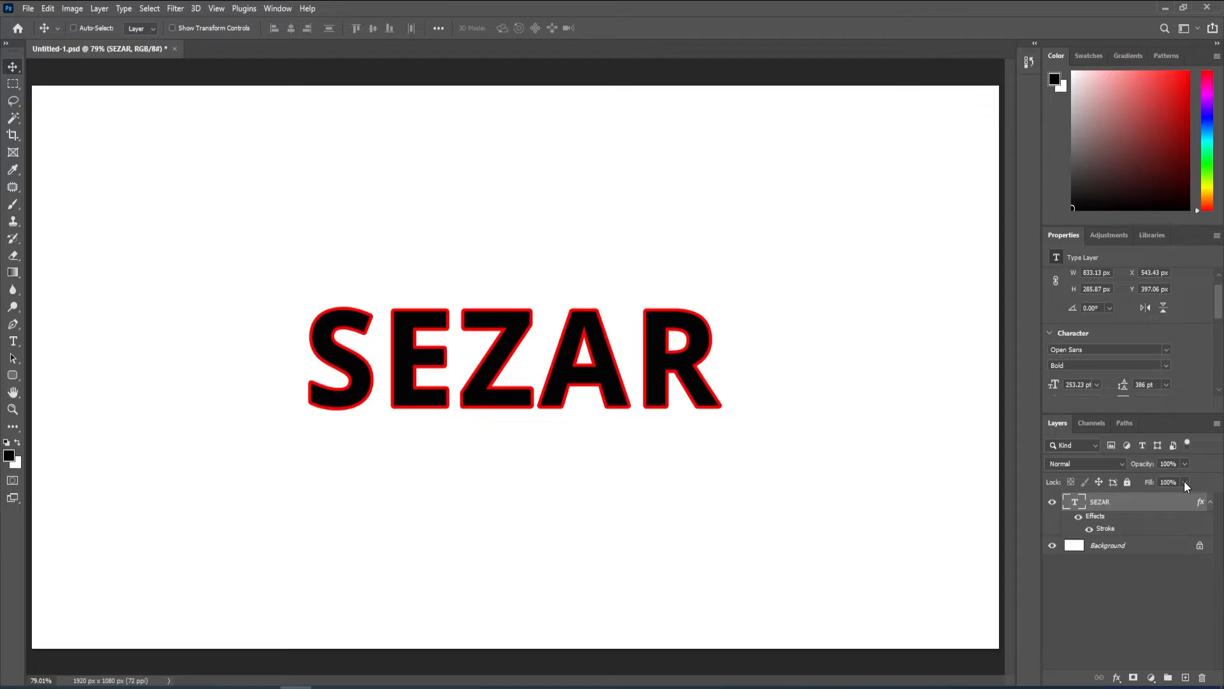
pyautogui.click(1184, 483)
pyautogui.click(1103, 533)
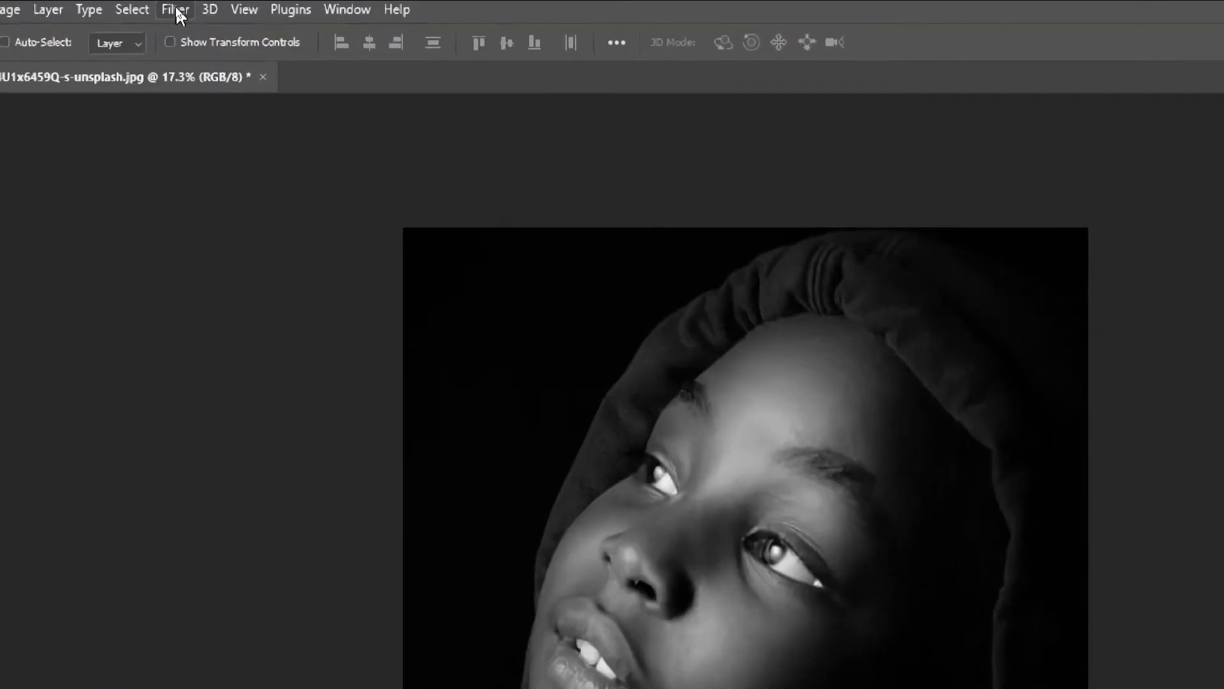
# Open Neural Filters for the black-and-white portrait and enable the Colorize filter.
pyautogui.click(176, 9)
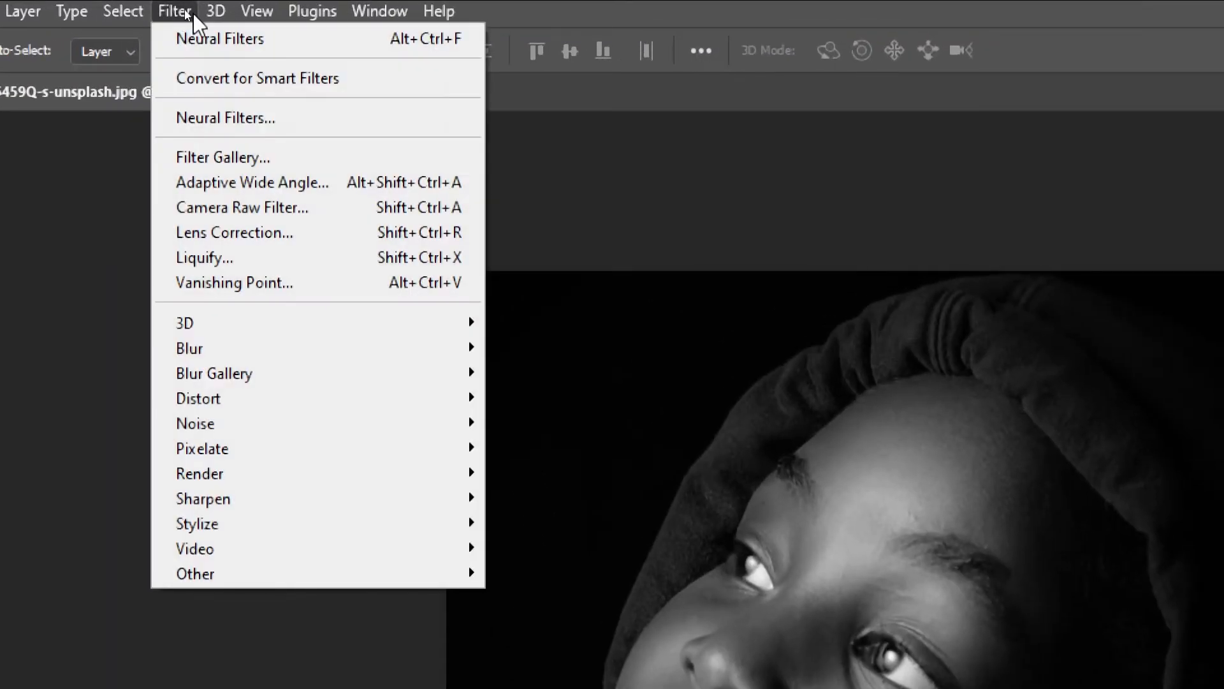
pyautogui.click(213, 121)
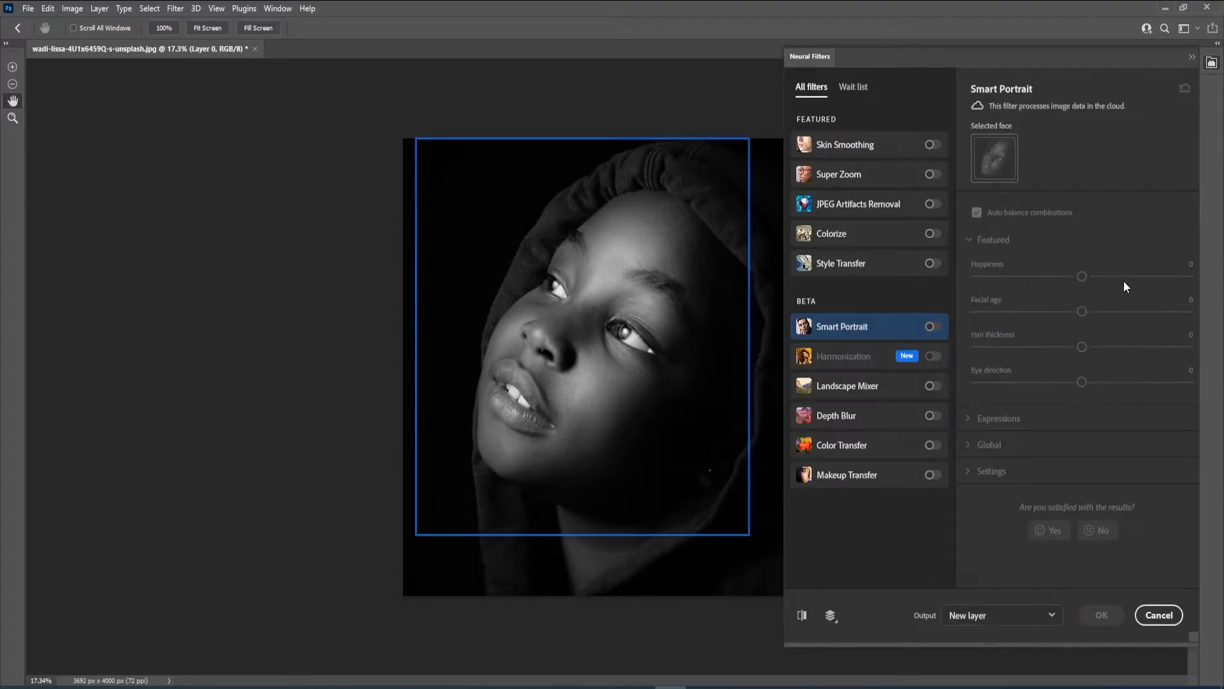
pyautogui.click(852, 237)
pyautogui.click(931, 234)
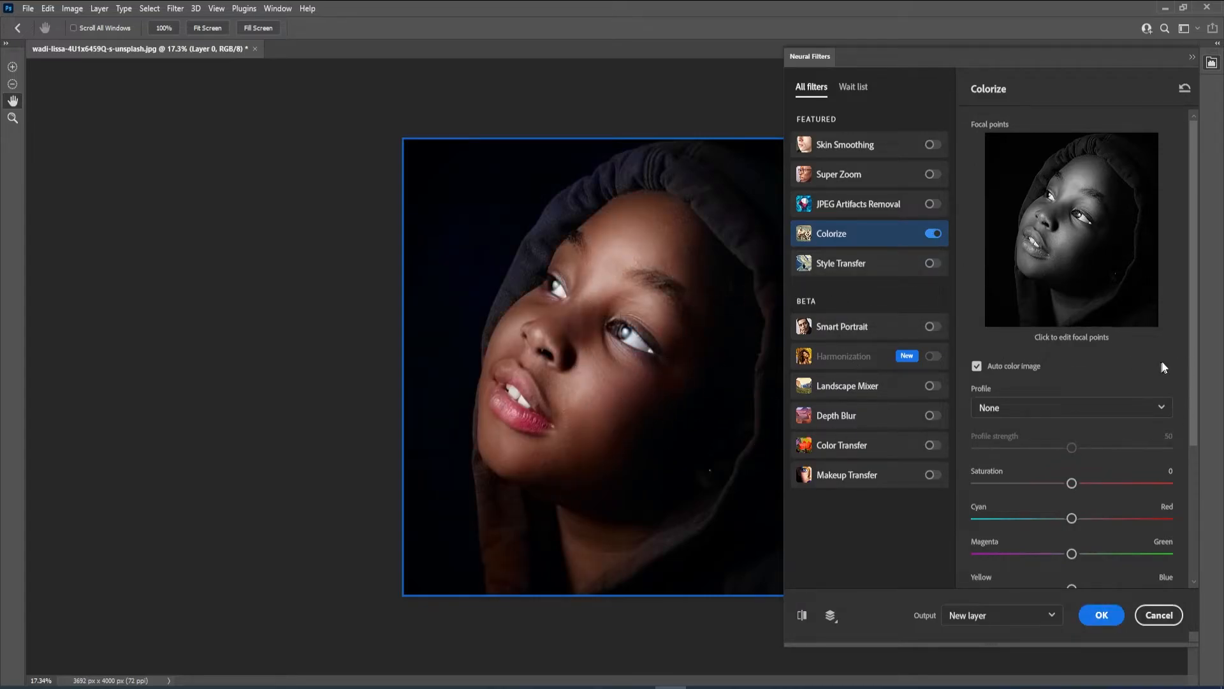
# Set the Colorize filter's Saturation to -12 and apply the result as a new layer.
pyautogui.moveTo(1195, 351); pyautogui.dragTo(1188, 441)
pyautogui.moveTo(1073, 357); pyautogui.dragTo(1049, 355)
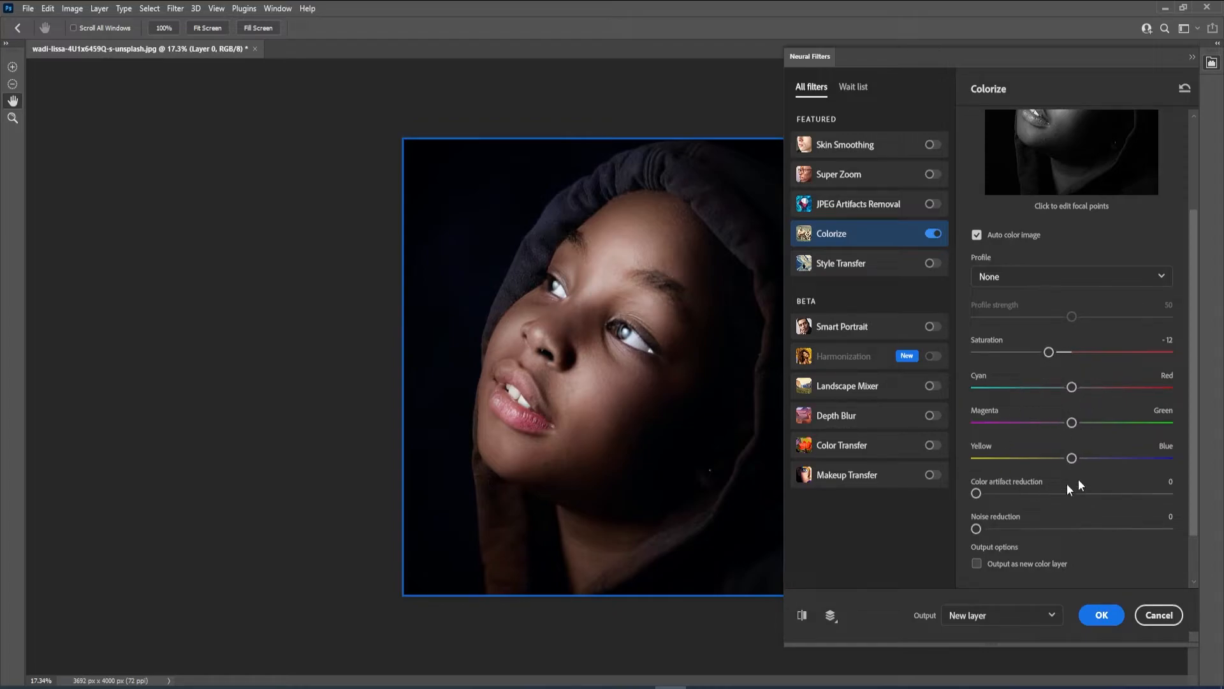
pyautogui.click(1102, 615)
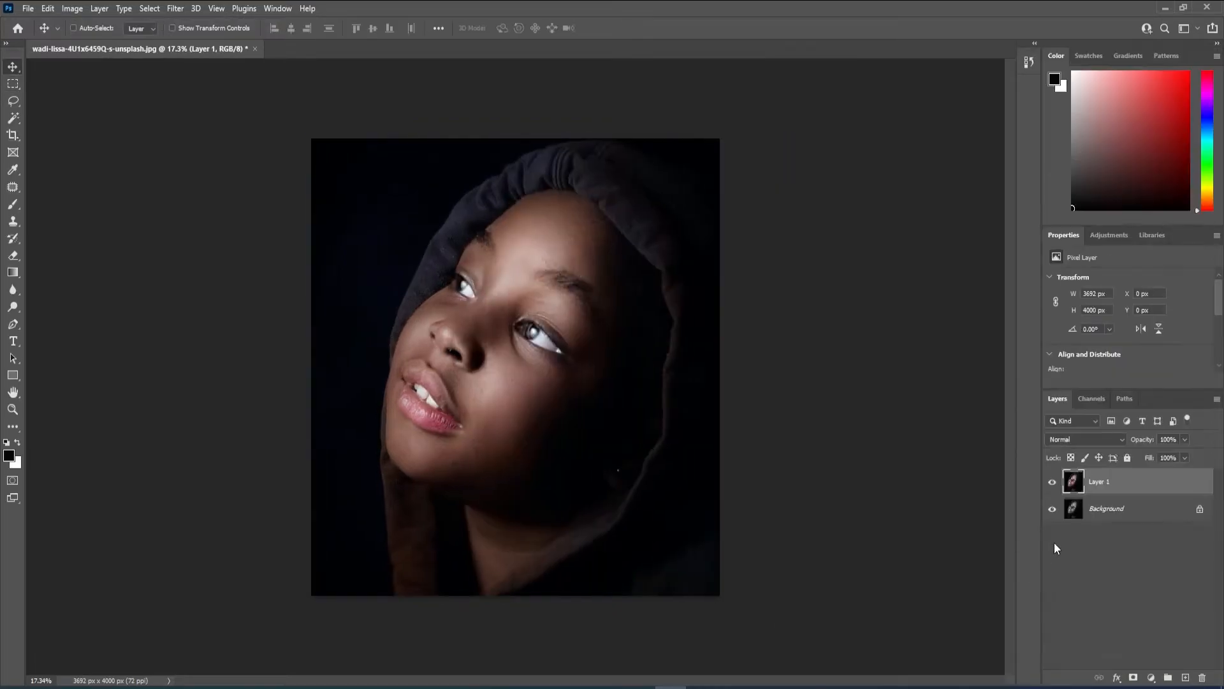
# Toggle the visibility of the colorized Layer 1 to compare it with the original black-and-white portrait.
pyautogui.click(1053, 484)
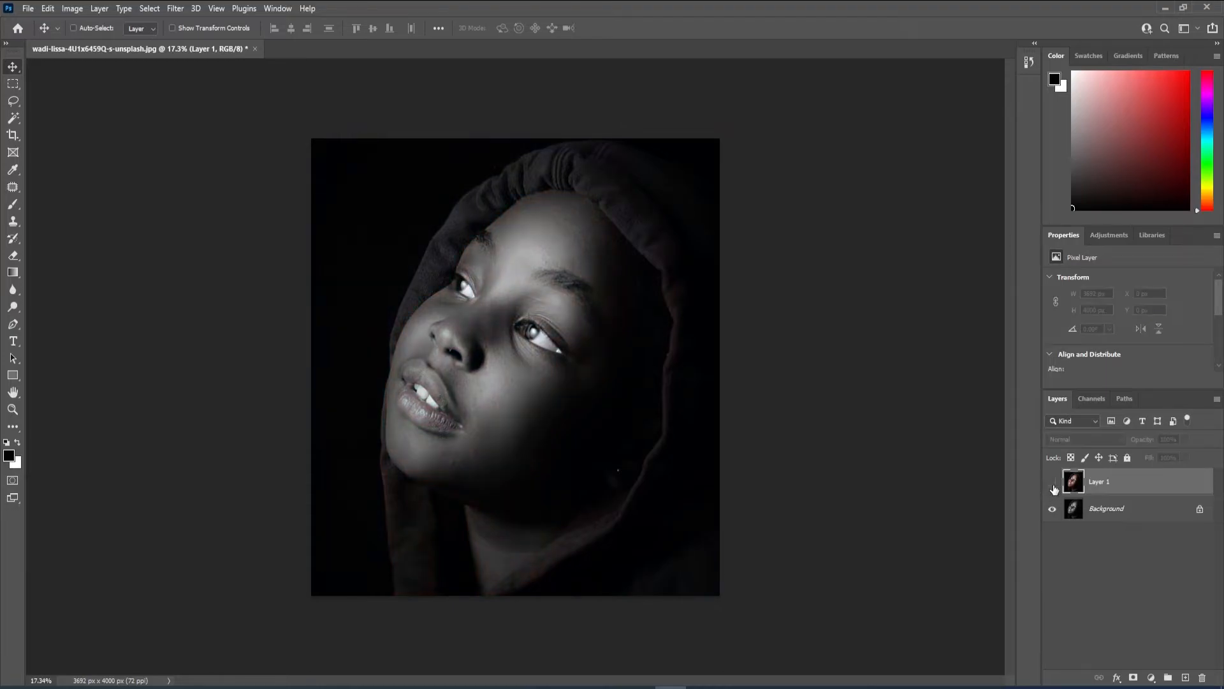
pyautogui.click(1052, 483)
pyautogui.click(1052, 483)
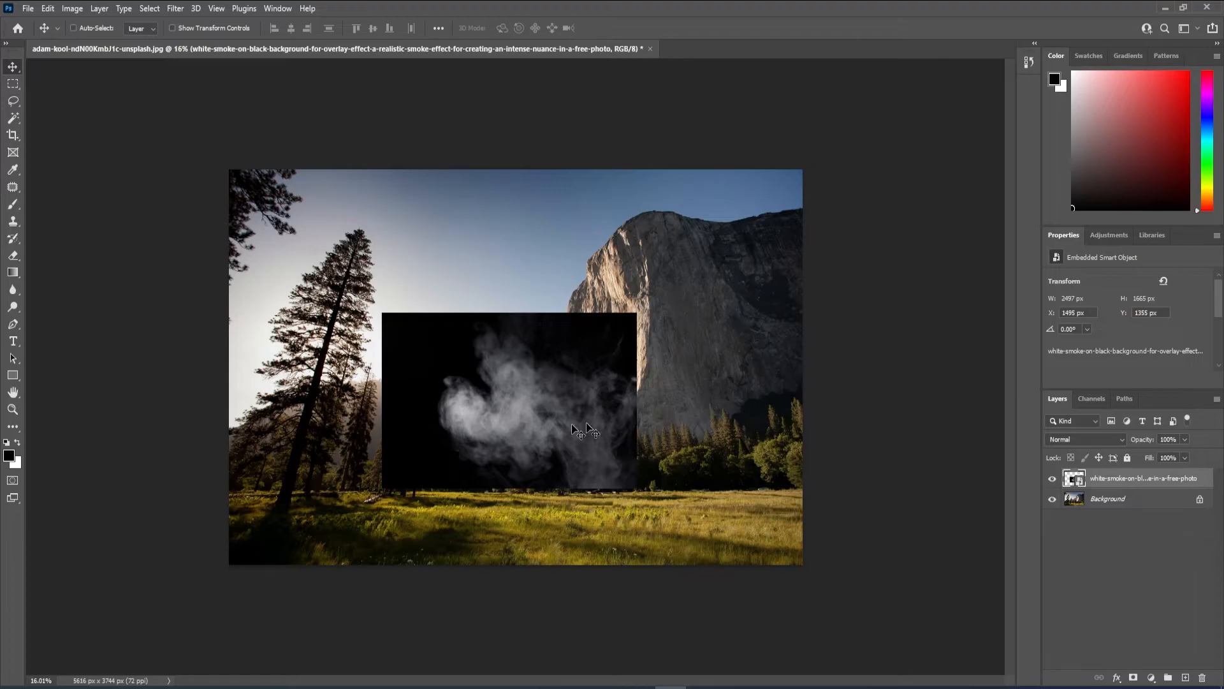
# Move the smoke layer down onto the meadow and set its blend mode to Screen after trying Multiply.
pyautogui.moveTo(507, 415); pyautogui.dragTo(500, 507)
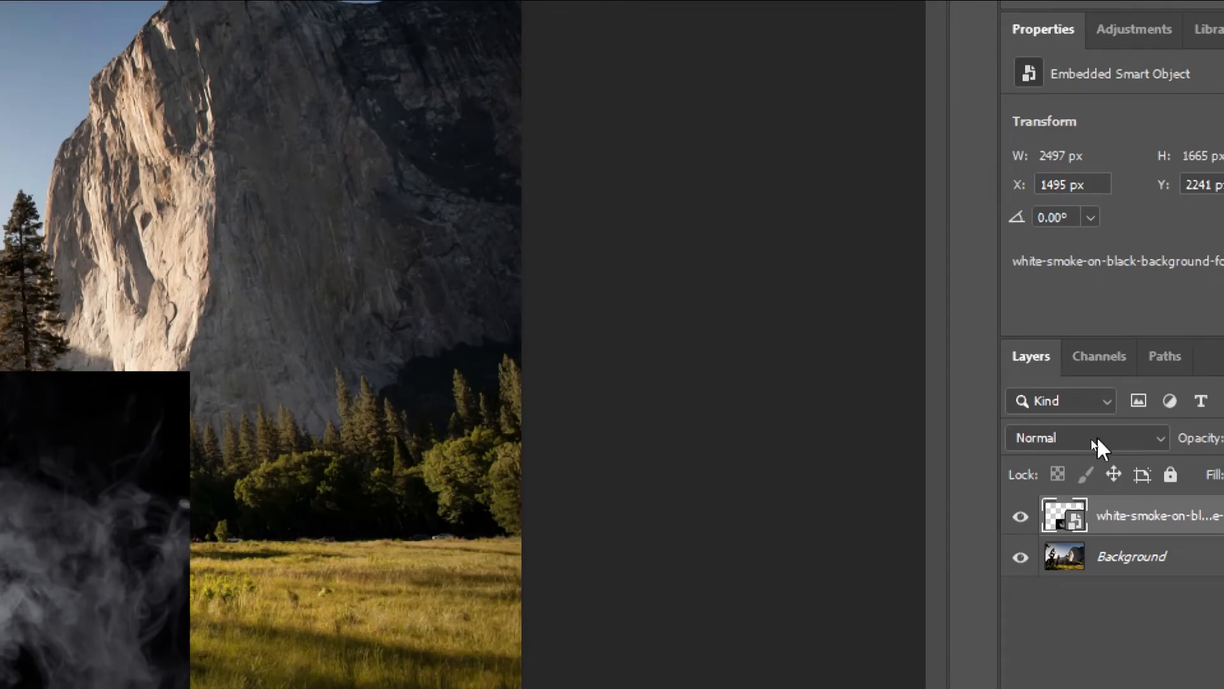
pyautogui.click(1093, 439)
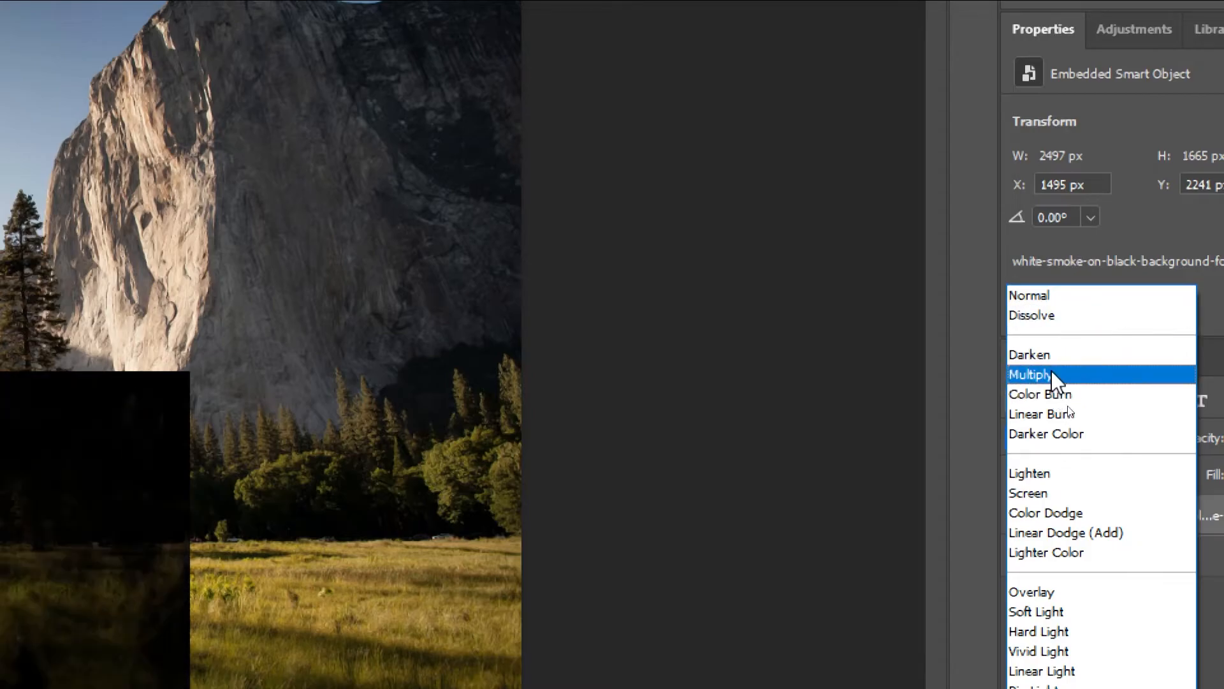
pyautogui.click(1052, 374)
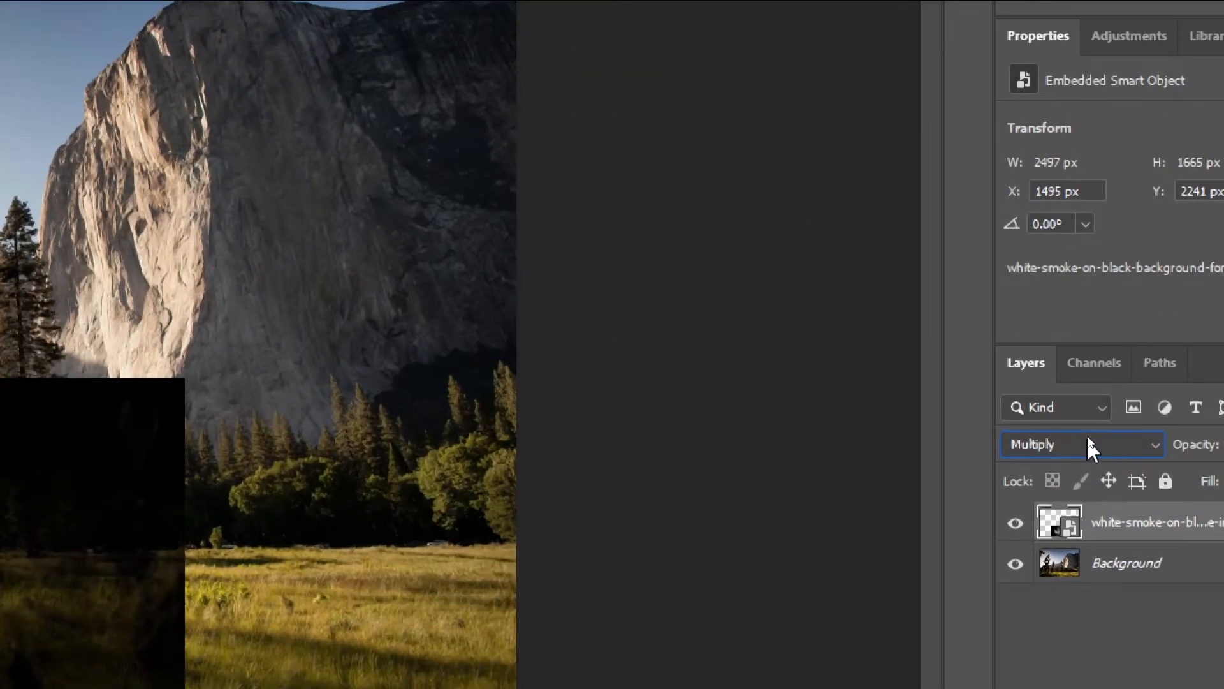
pyautogui.click(1088, 440)
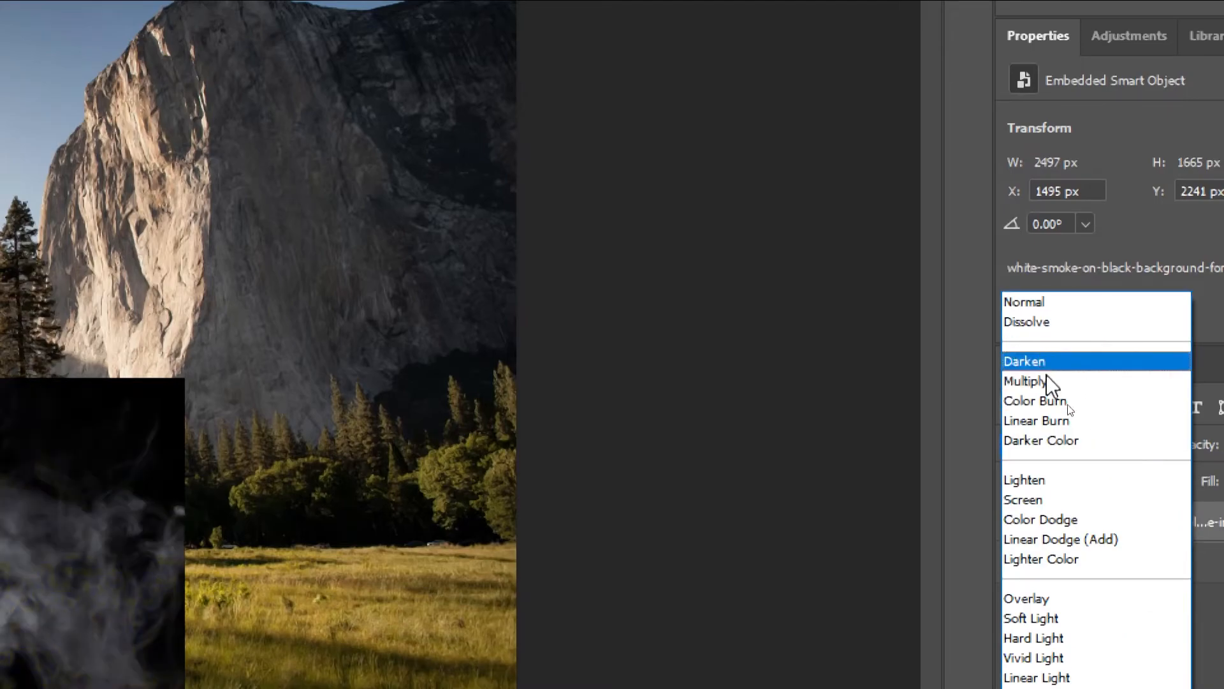
pyautogui.click(1039, 500)
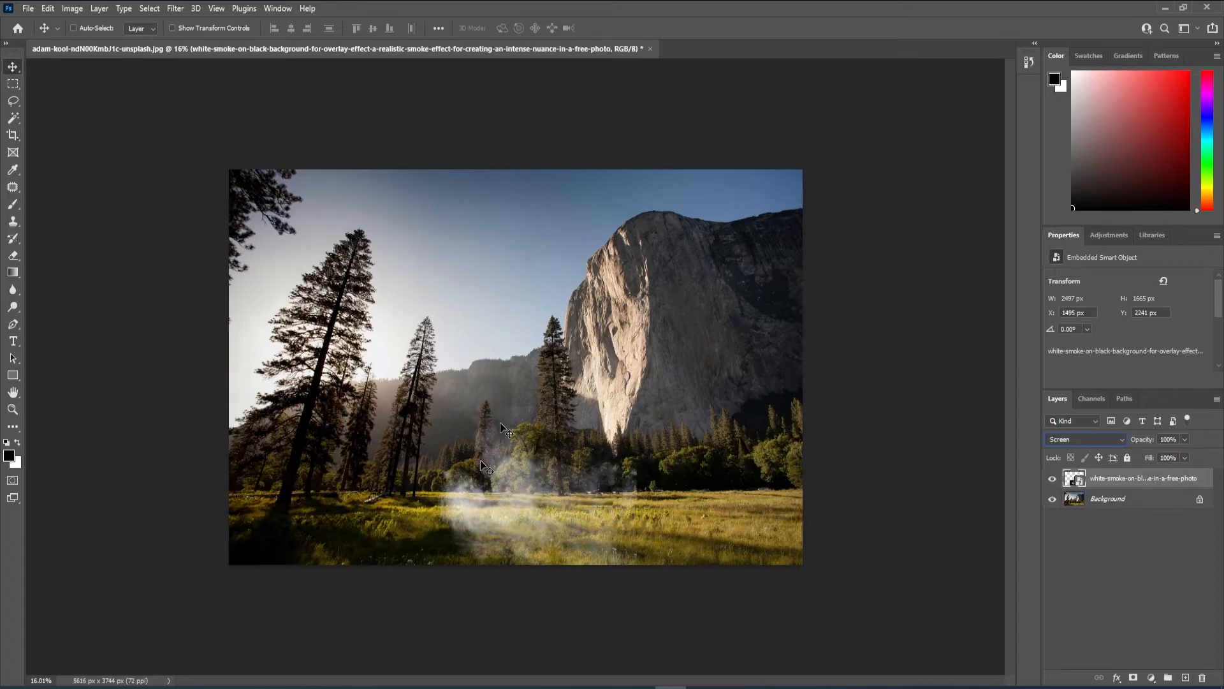
# Enlarge the smoke layer to about 527% with Free Transform and move it to the photo's lower-left corner around the tall tree's base.
pyautogui.hotkey('ctrl', 't')
pyautogui.moveTo(637, 405); pyautogui.dragTo(760, 319)
pyautogui.moveTo(574, 462); pyautogui.dragTo(307, 510)
pyautogui.click(632, 28)
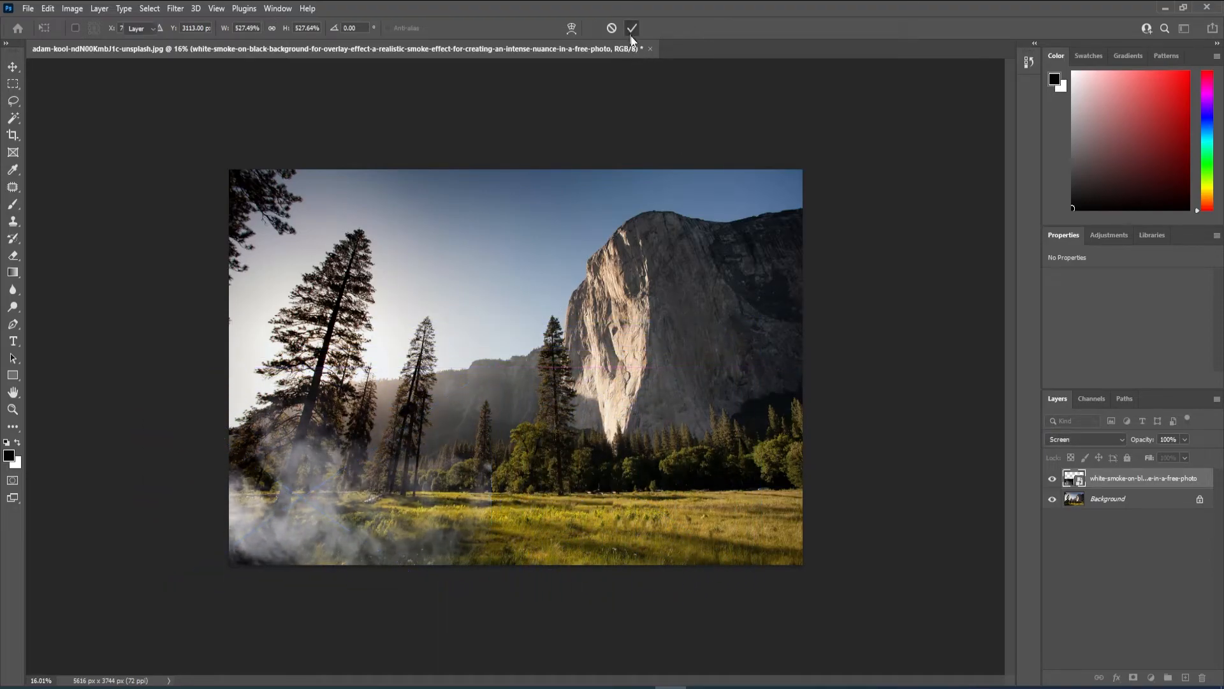
pyautogui.scroll(-1, 547, 263)
pyautogui.hotkey('ctrl', '0')
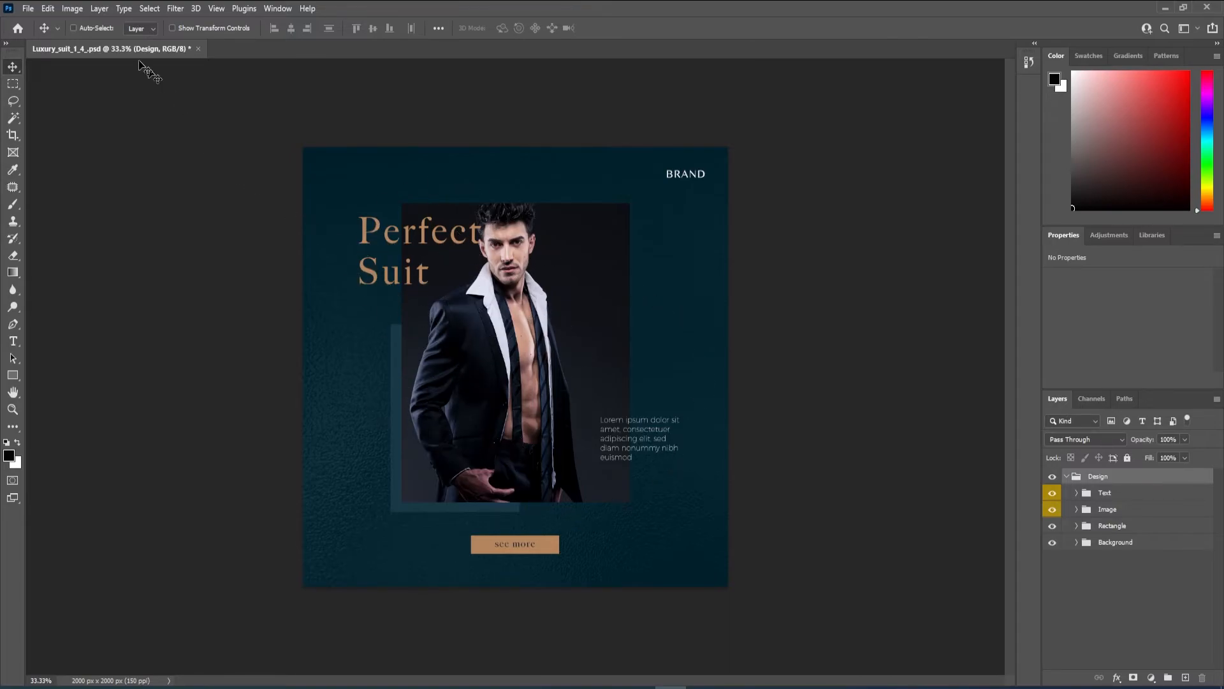
# Duplicate the Luxury_suit_1_4_.psd document as a new image named design2.
pyautogui.click(72, 11)
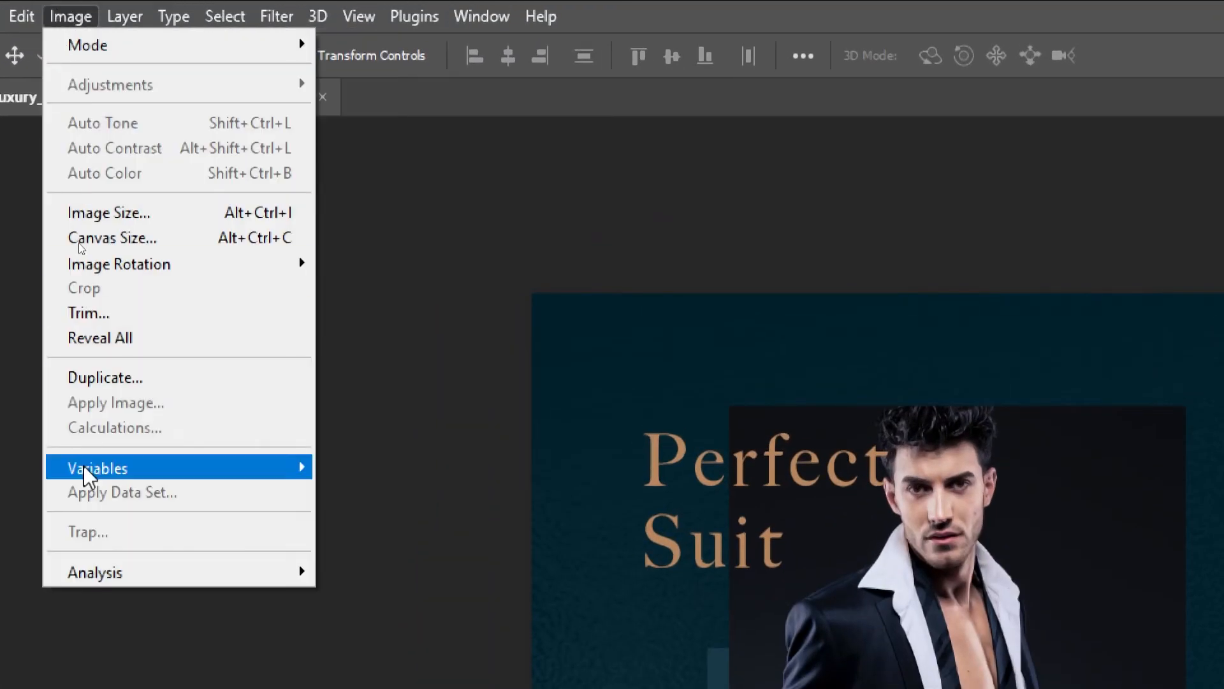
pyautogui.click(87, 376)
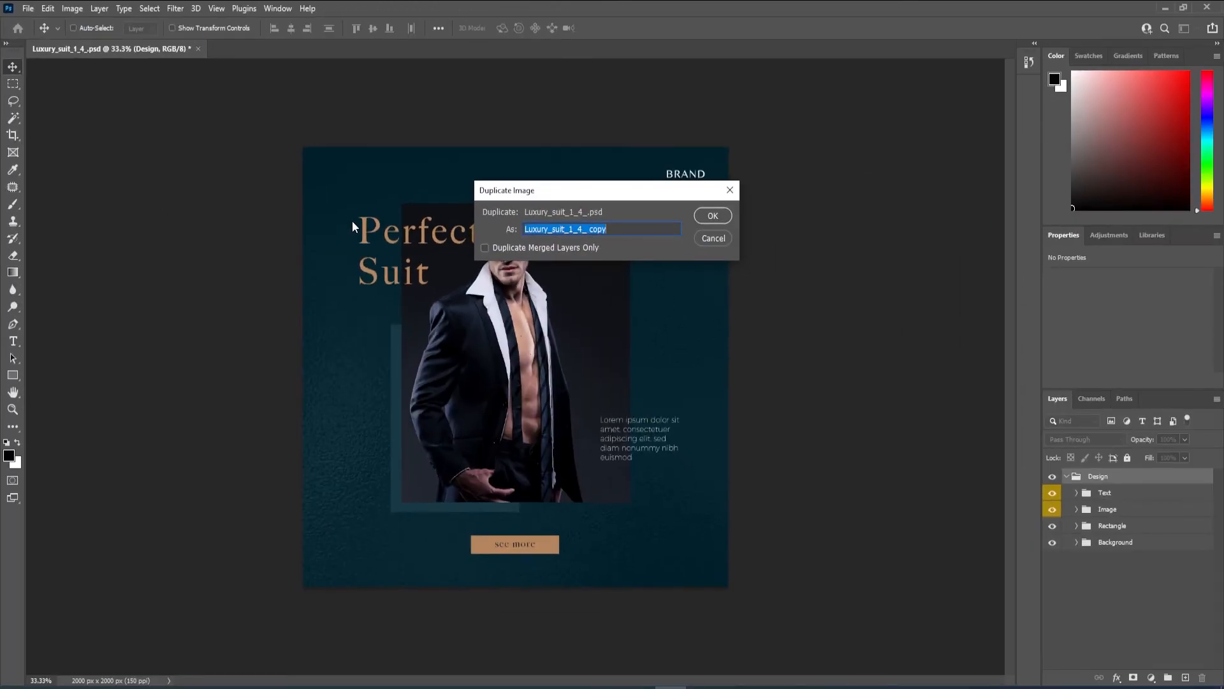
pyautogui.write('design')
pyautogui.press('Return')
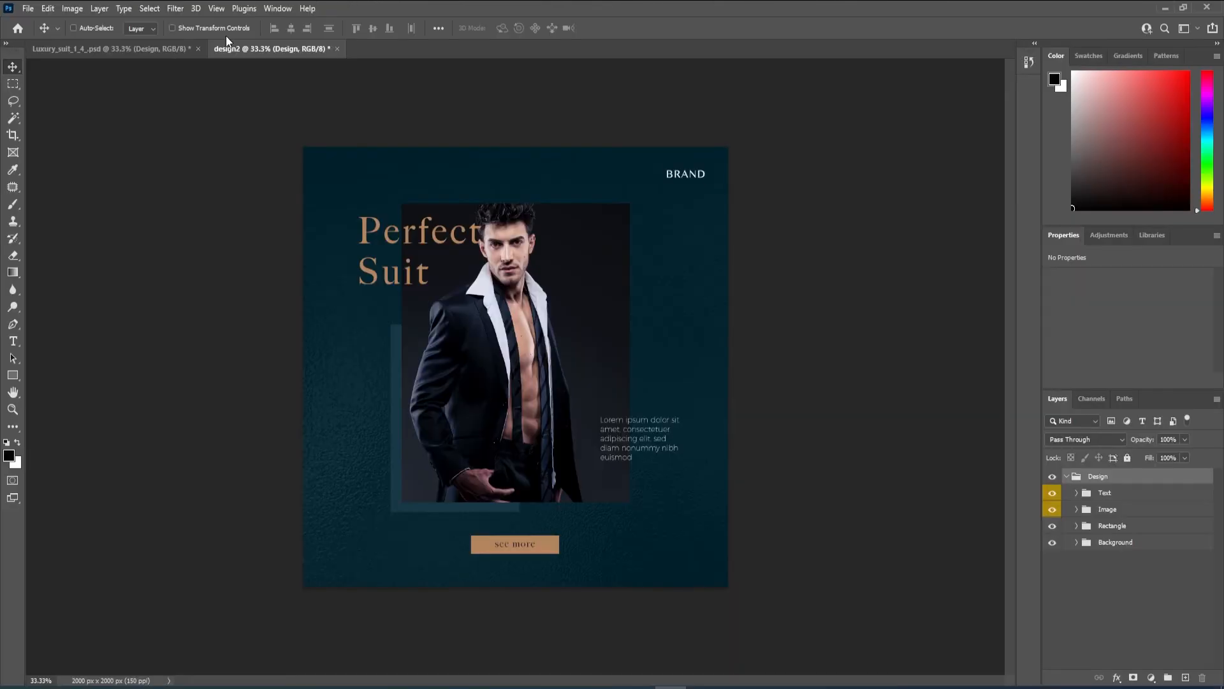
# Replace the word "Suit" with "Tie" in the "Perfect Suit" heading and return to the Move tool.
pyautogui.keyDown('ctrl'); pyautogui.click(405, 279); pyautogui.keyUp('ctrl')
pyautogui.doubleClick(405, 279)
pyautogui.click(417, 272)
pyautogui.moveTo(431, 273); pyautogui.dragTo(368, 267)
pyautogui.write('Tie')
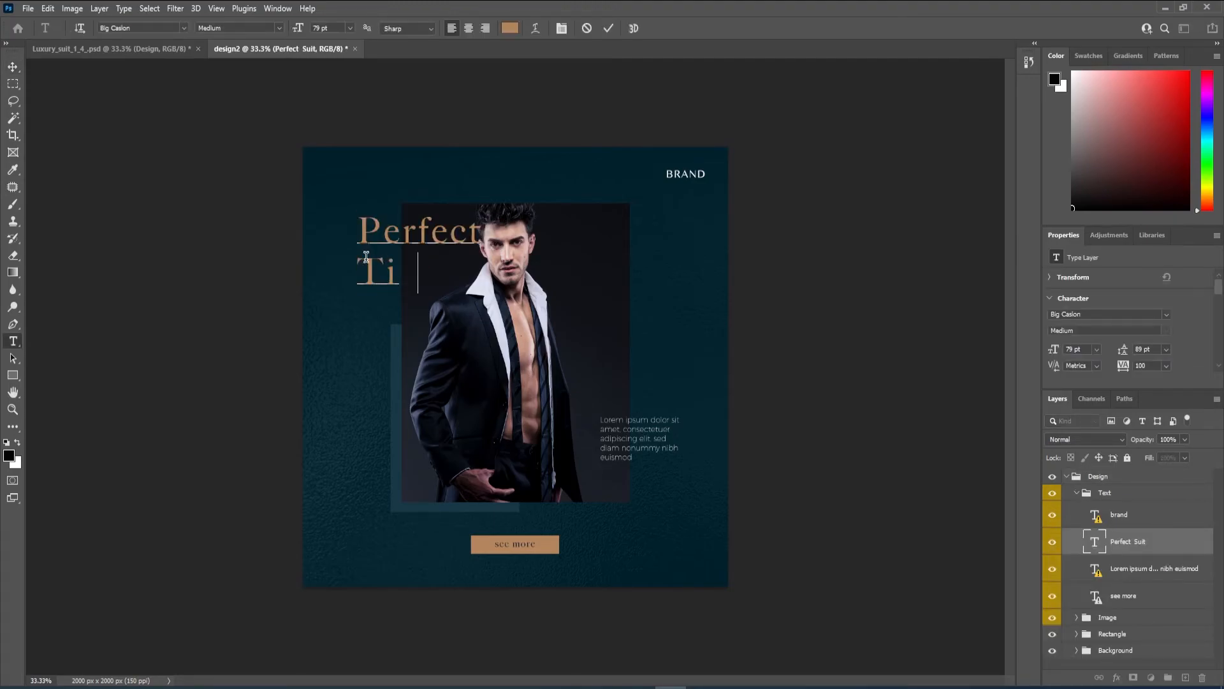
pyautogui.click(609, 28)
pyautogui.press('v')
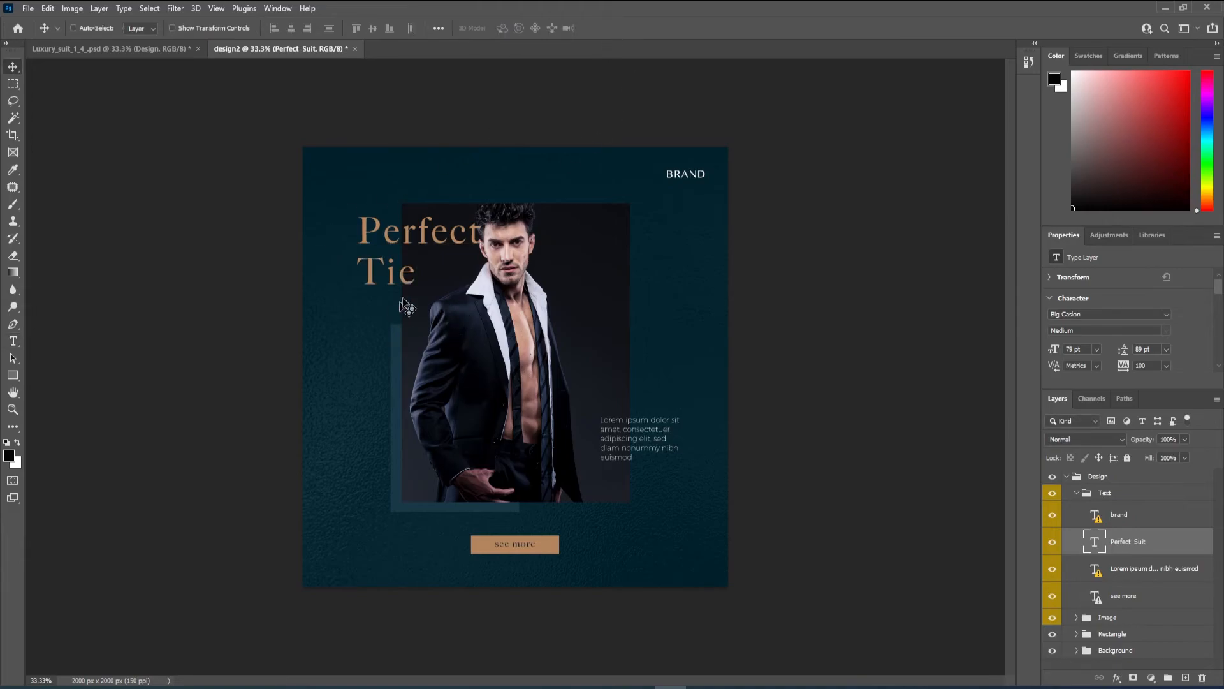